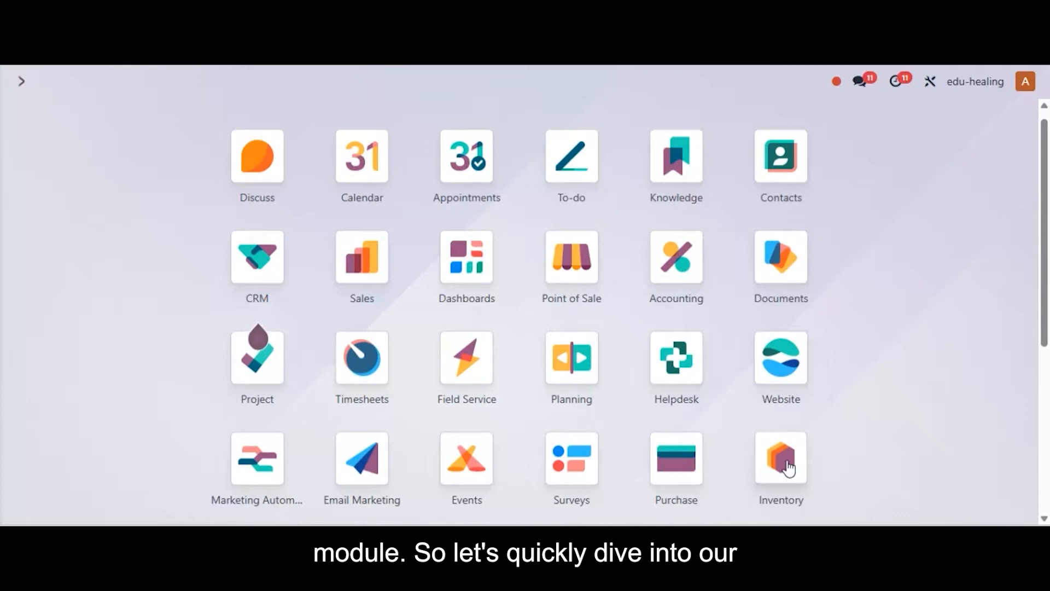
Check the Inventory settings for Packages, Batch, Wave & Cluster Transfers, Storage Locations and Multi-Step Routes, and save the settings.
click(782, 465)
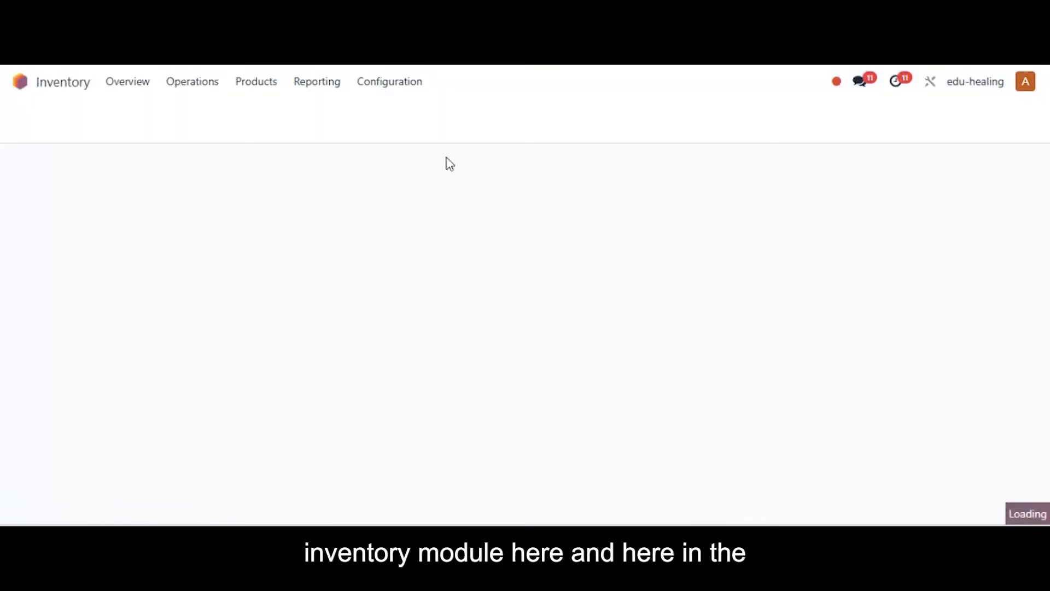
click(373, 88)
click(388, 110)
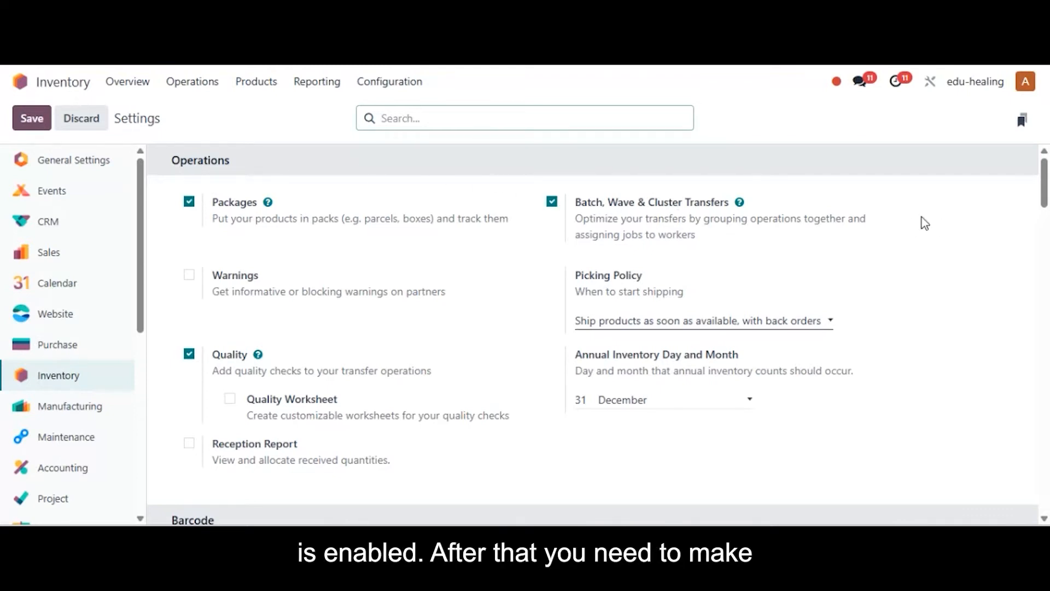
drag(1043, 202, 1040, 462)
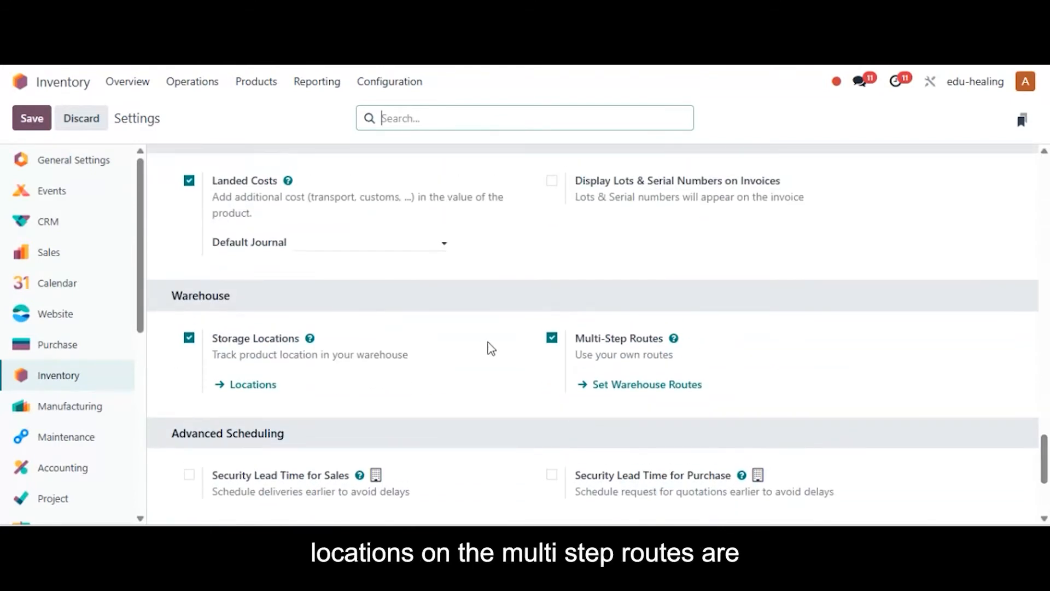
mouse_move(627, 343)
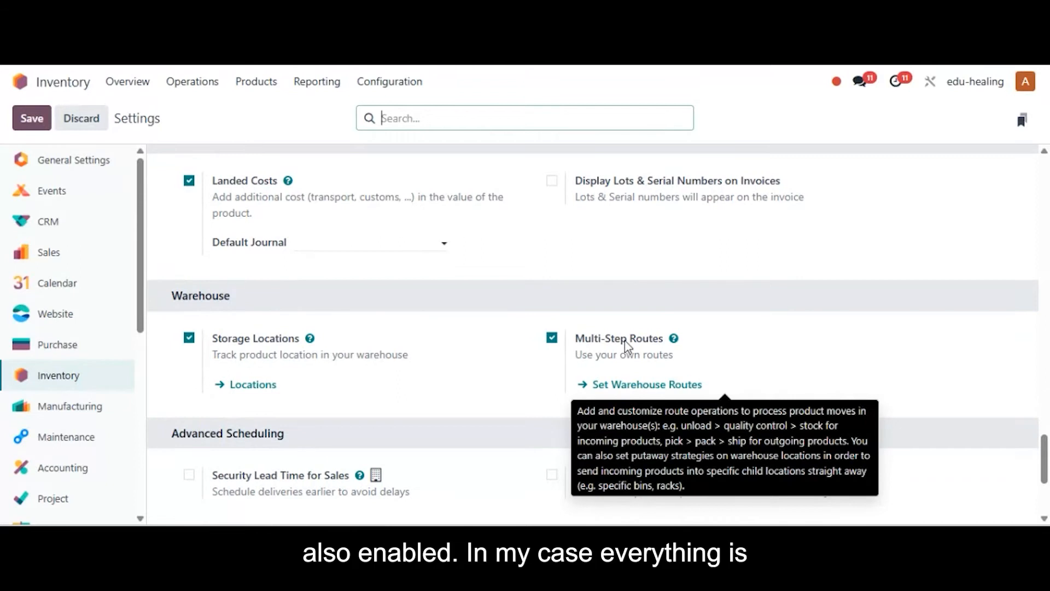
scroll(418, 281, up, 15)
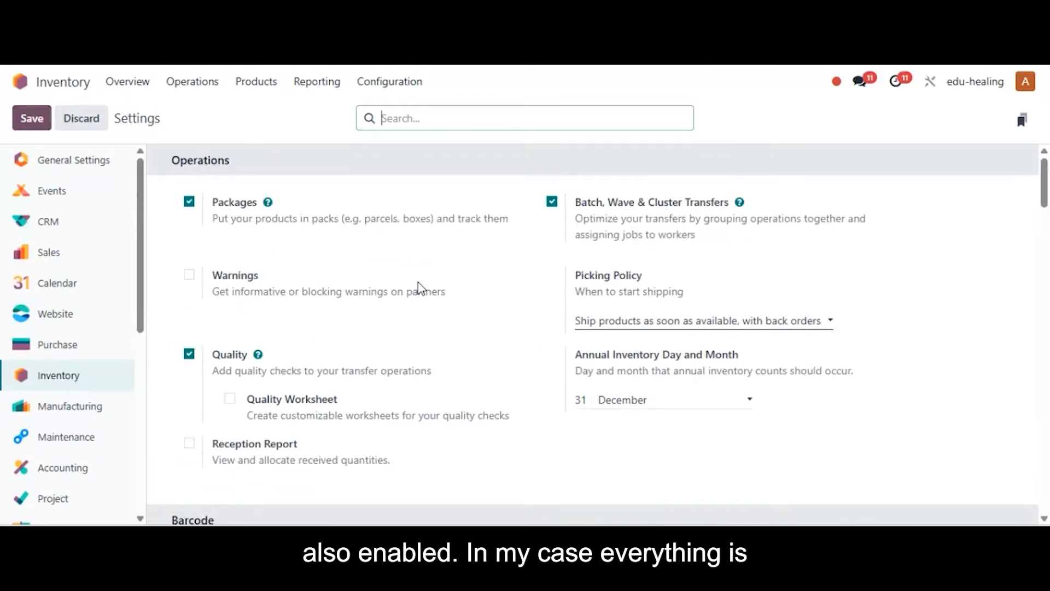
click(26, 126)
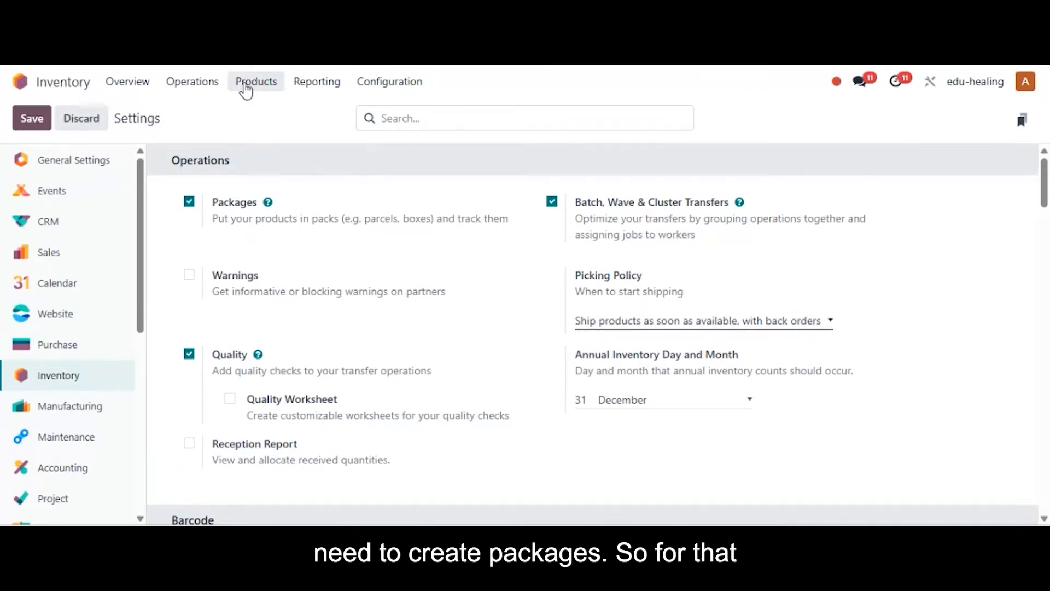
Create an inventory package with the reference "Cluster Pack - 1", set its use to Reusable Box, and save it.
click(246, 87)
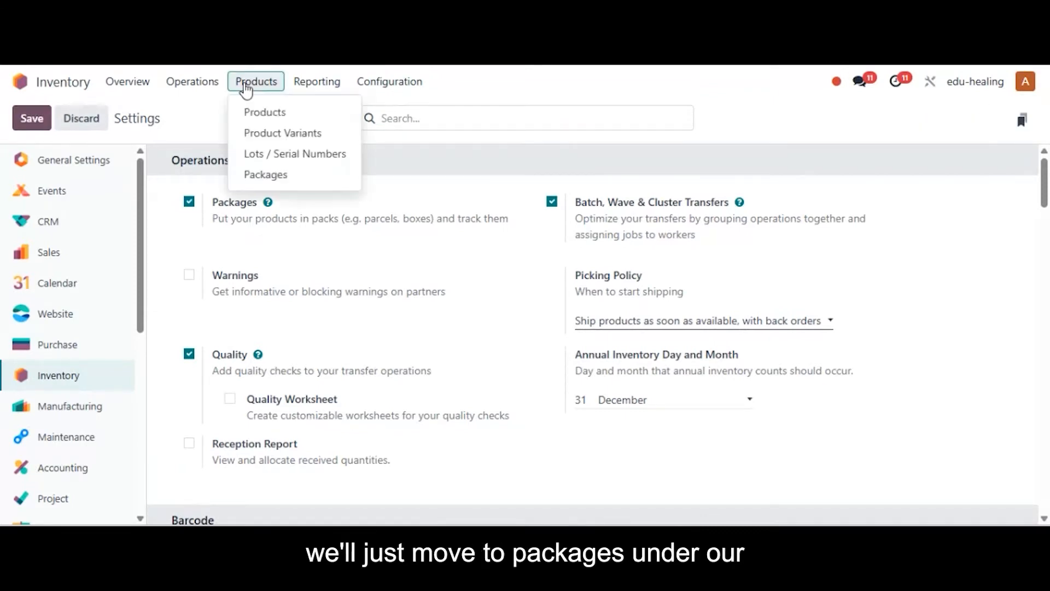
click(279, 175)
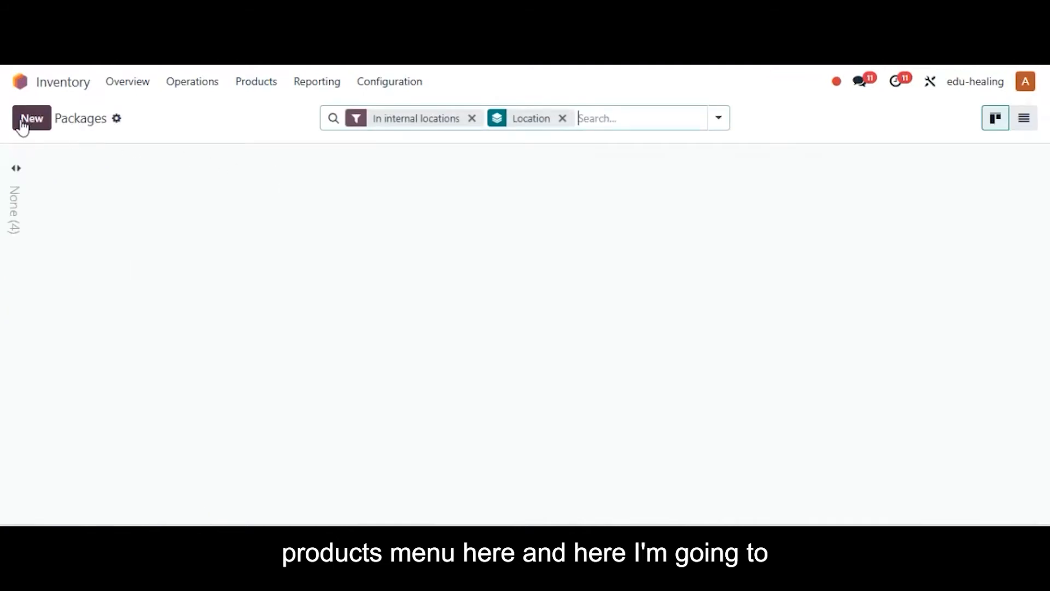
click(23, 125)
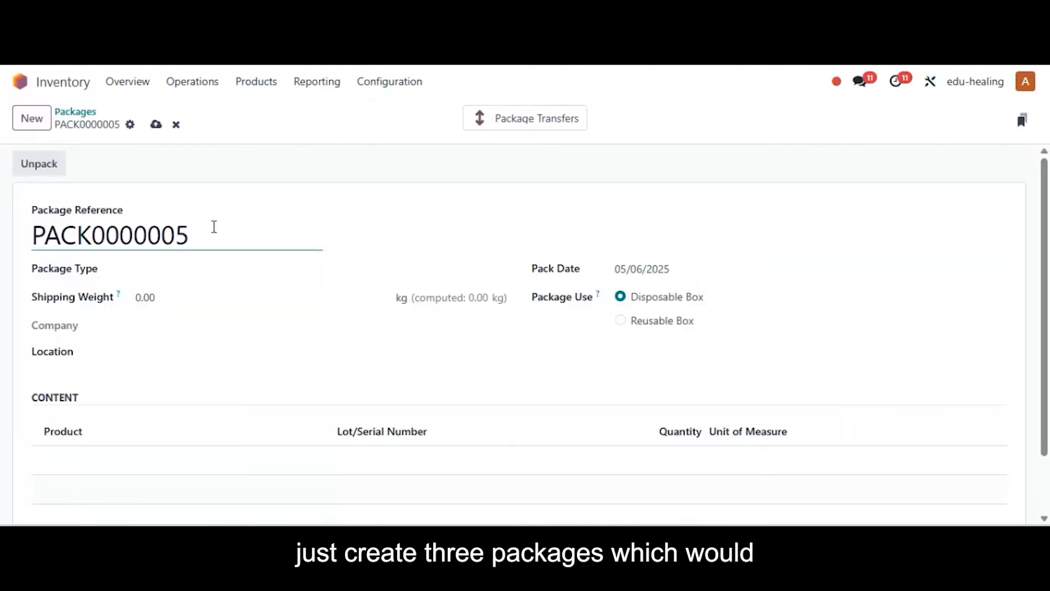
drag(212, 234, 1, 244)
key(BackSpace)
text(Clus)
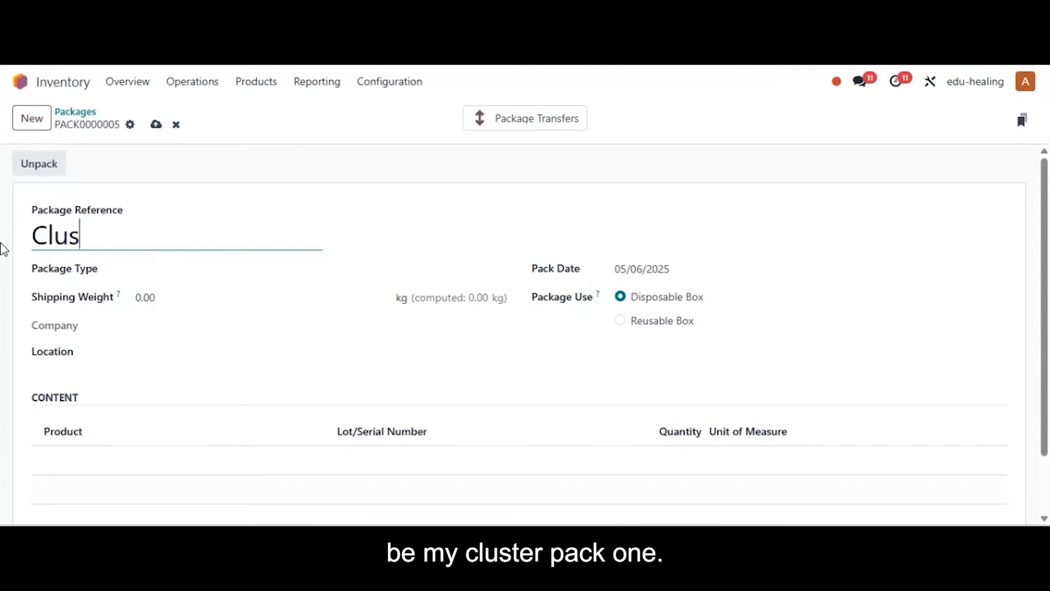
text(ter Pack - 1)
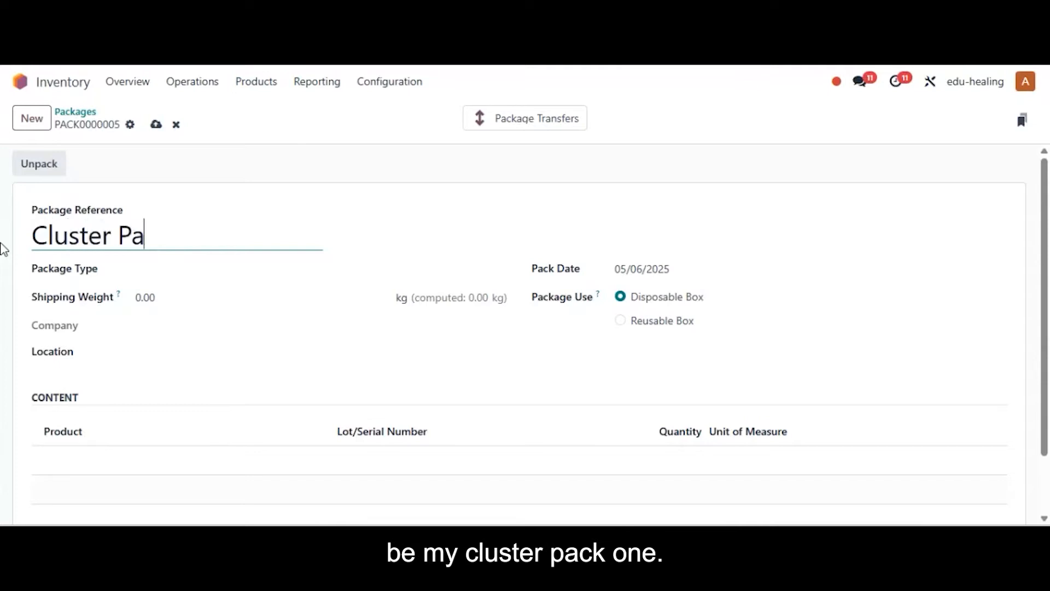
click(620, 321)
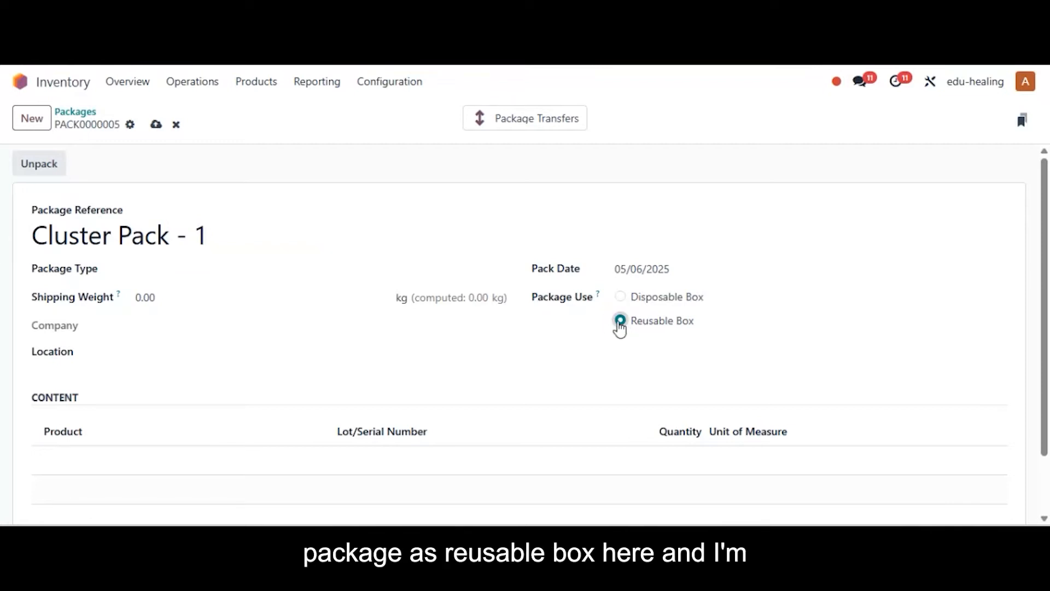
click(156, 125)
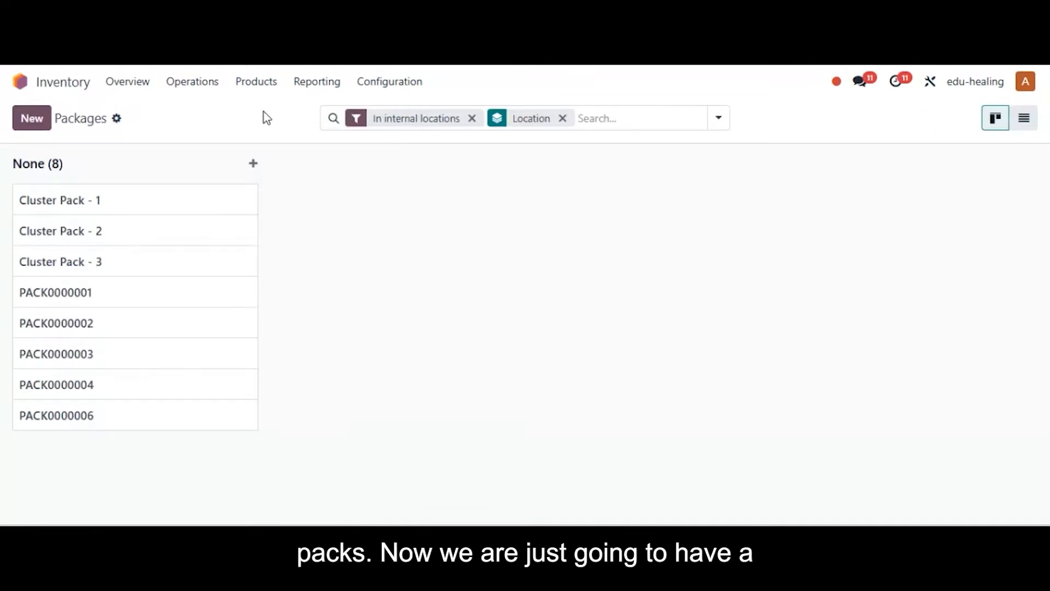
Check the storage location and on-hand stock of the Keyboard product.
click(264, 85)
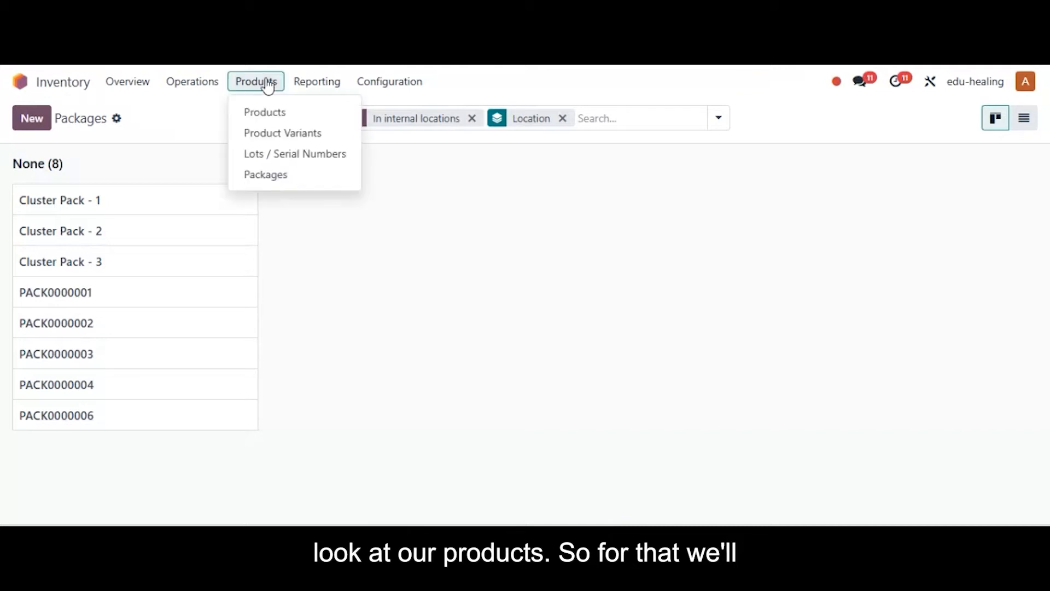
click(278, 116)
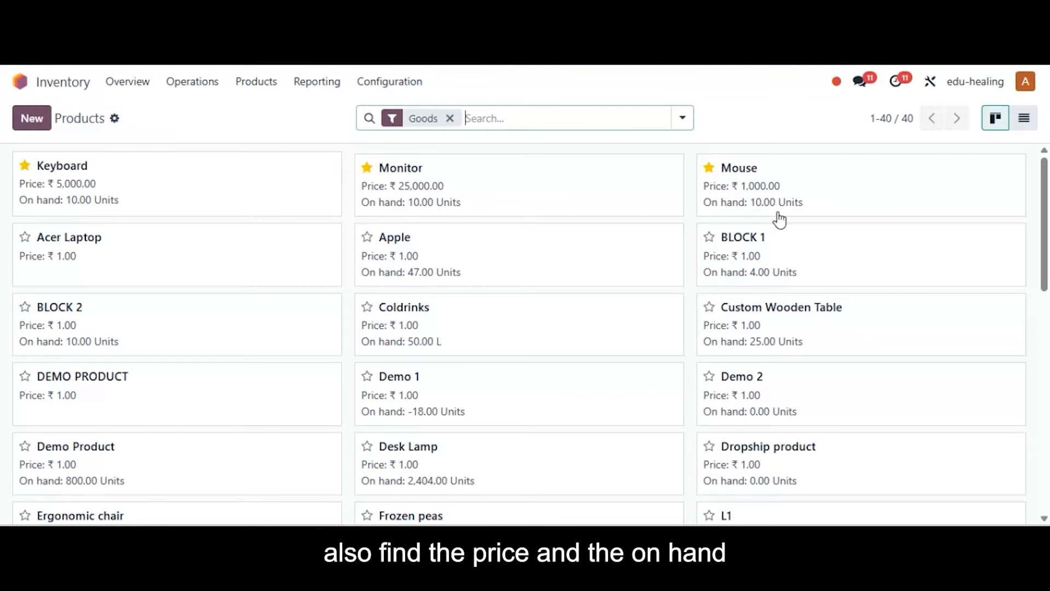
click(198, 200)
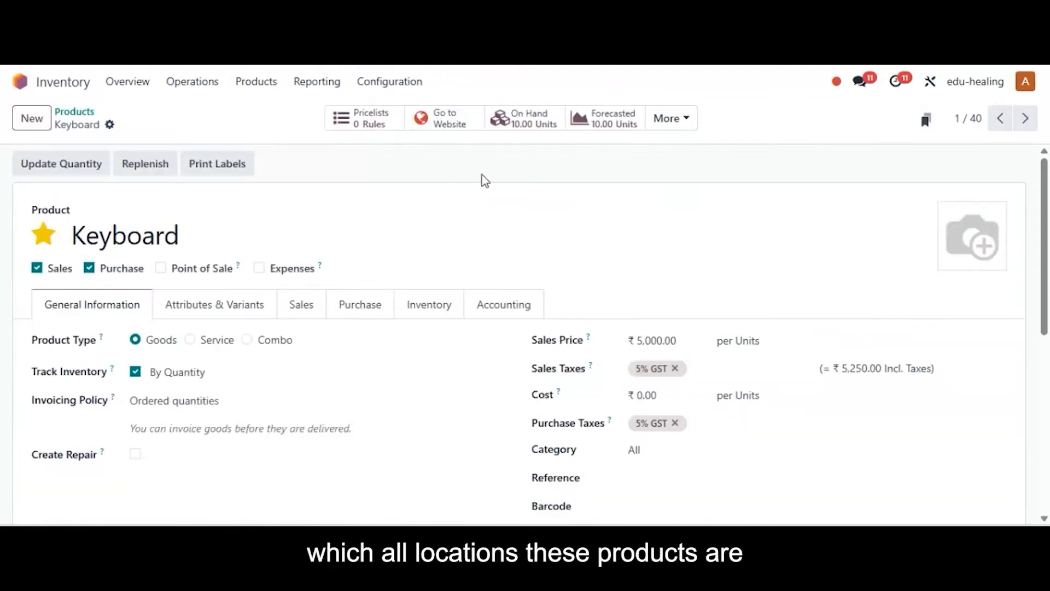
click(527, 129)
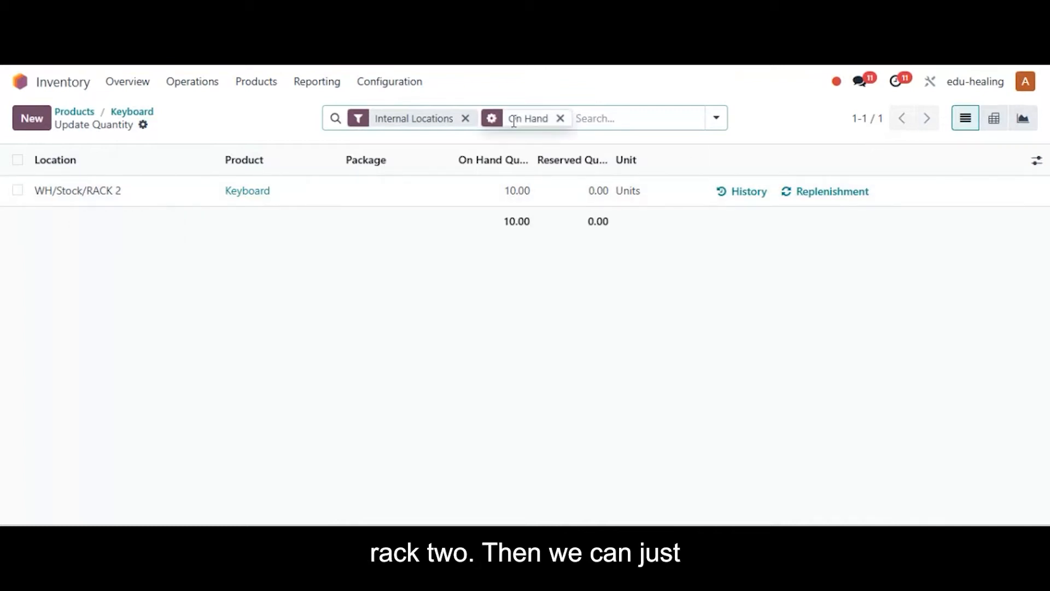
Return to the product list and check the storage location and on-hand stock of the Monitor product.
click(140, 113)
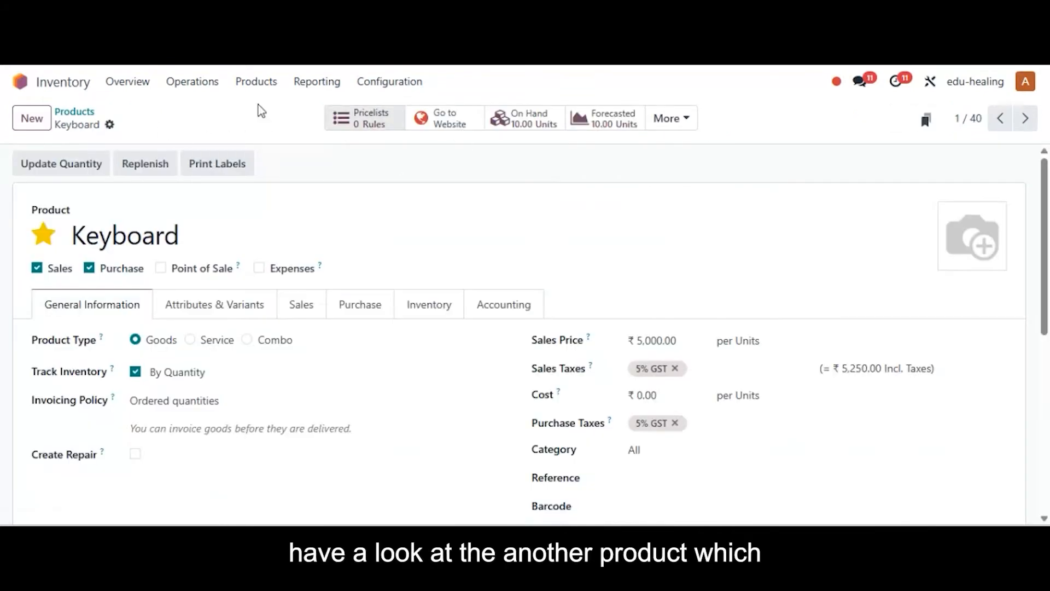
click(83, 112)
click(449, 192)
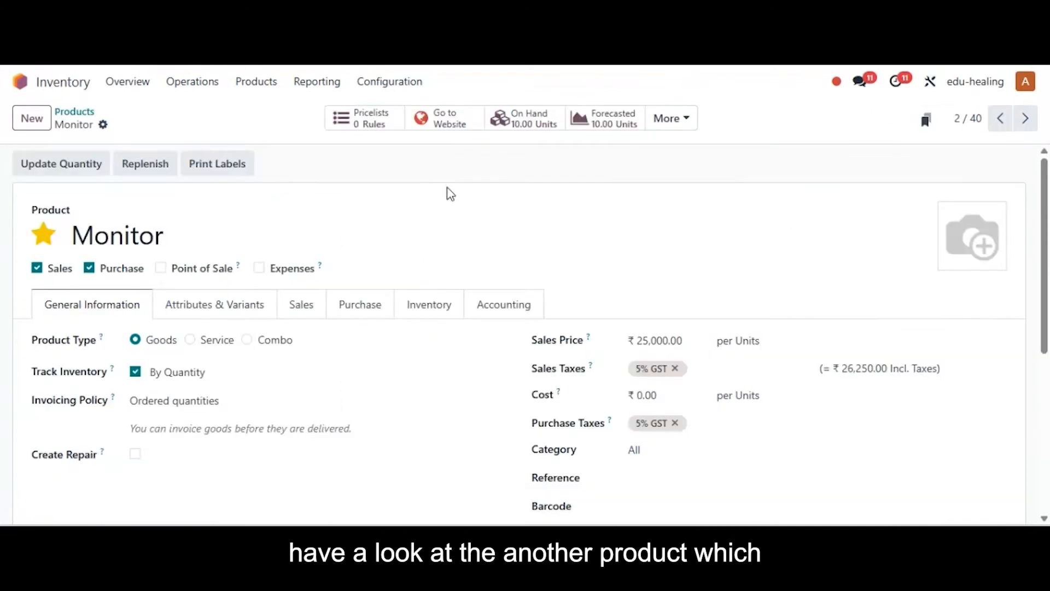
click(60, 164)
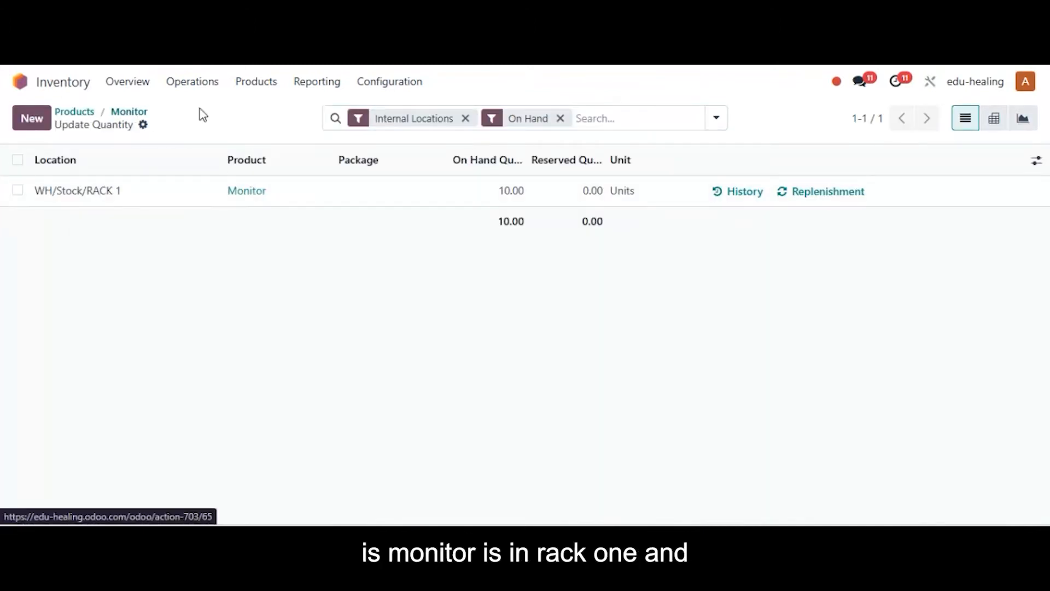
Return to the product list and check the storage location and on-hand stock of the Mouse product.
click(130, 114)
click(75, 115)
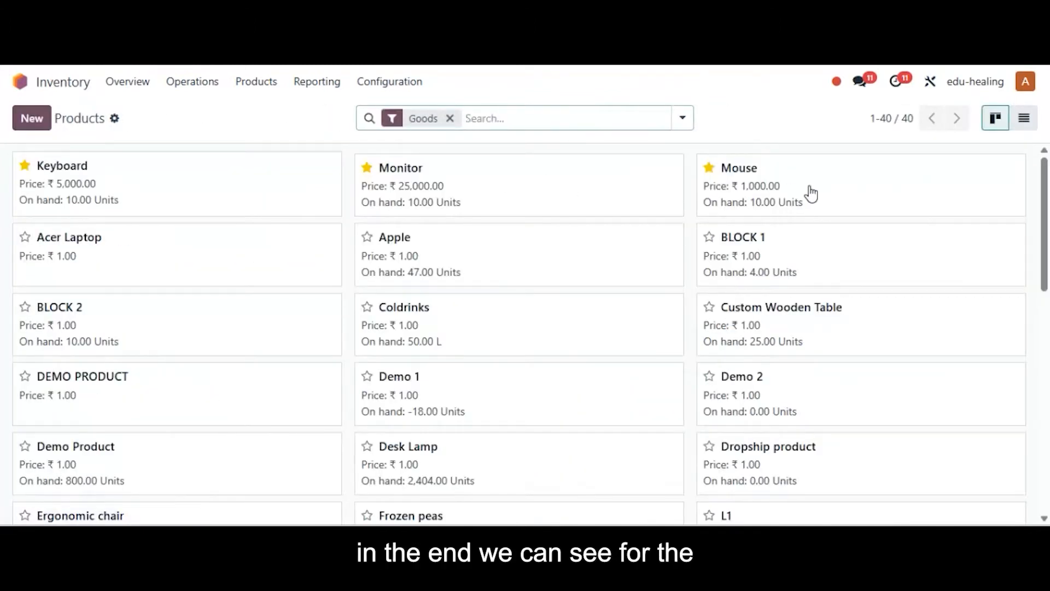
click(808, 194)
click(525, 118)
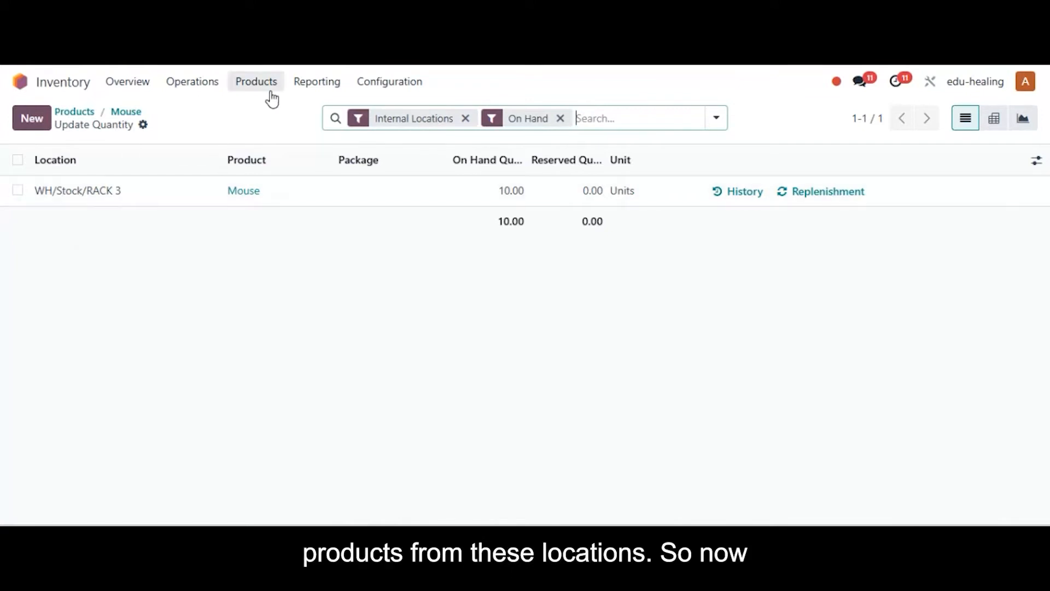
Switch to the Sales module and start a new quotation with Decco Addict as the customer.
click(15, 80)
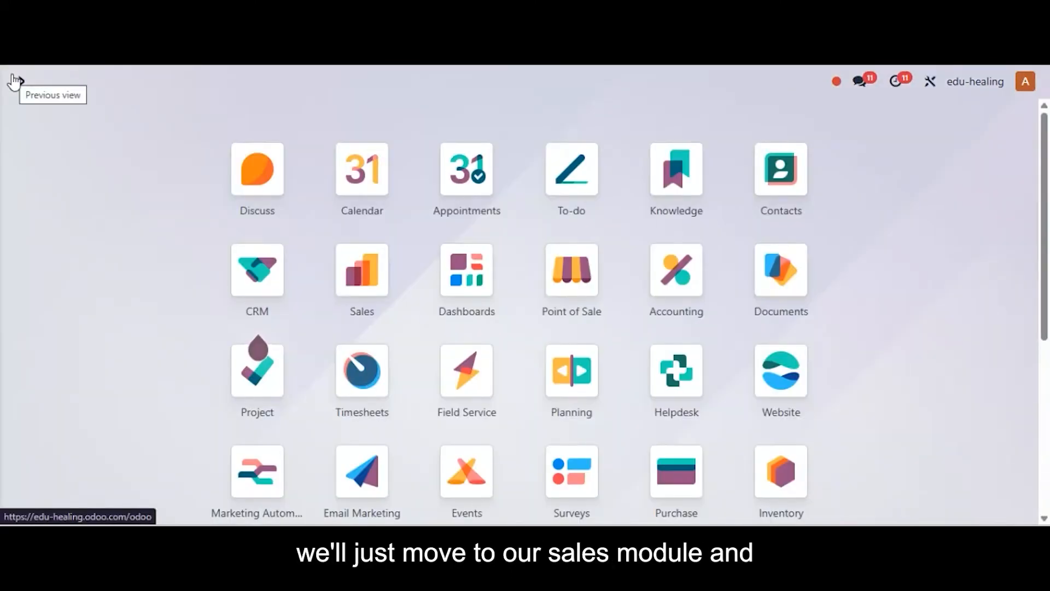
text(sa)
key(Return)
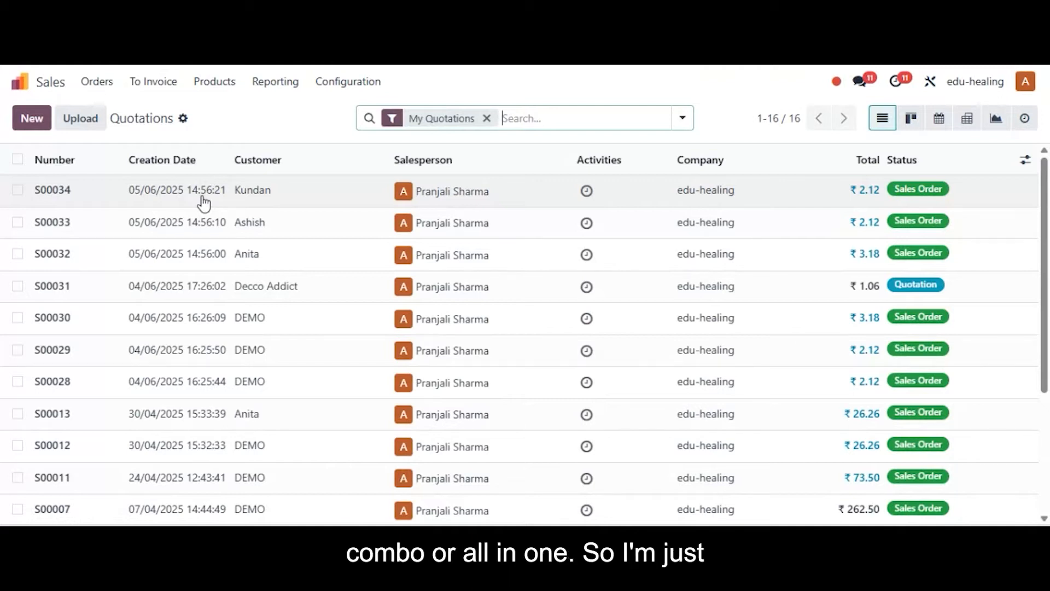
click(30, 117)
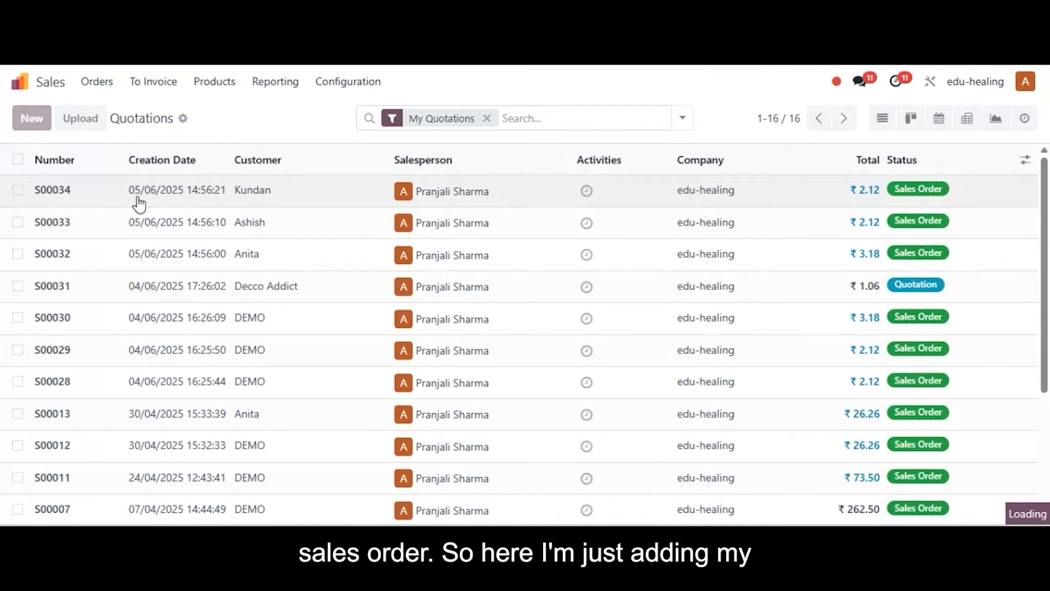
click(153, 254)
click(182, 281)
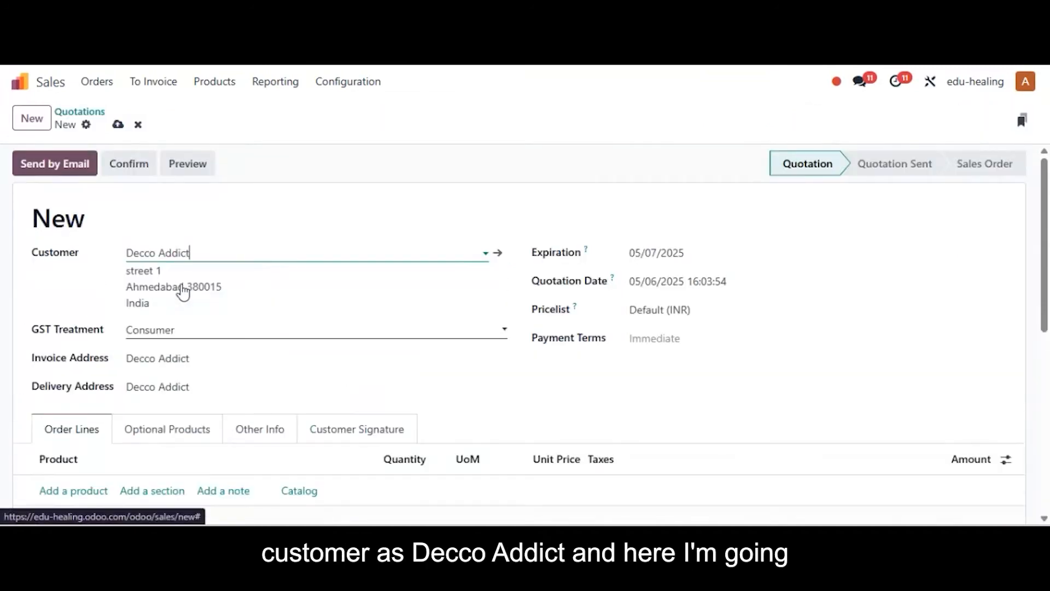
Add one unit each of Monitor, Keyboard and Mouse to the quotation's order lines and confirm it as a sales order.
click(90, 491)
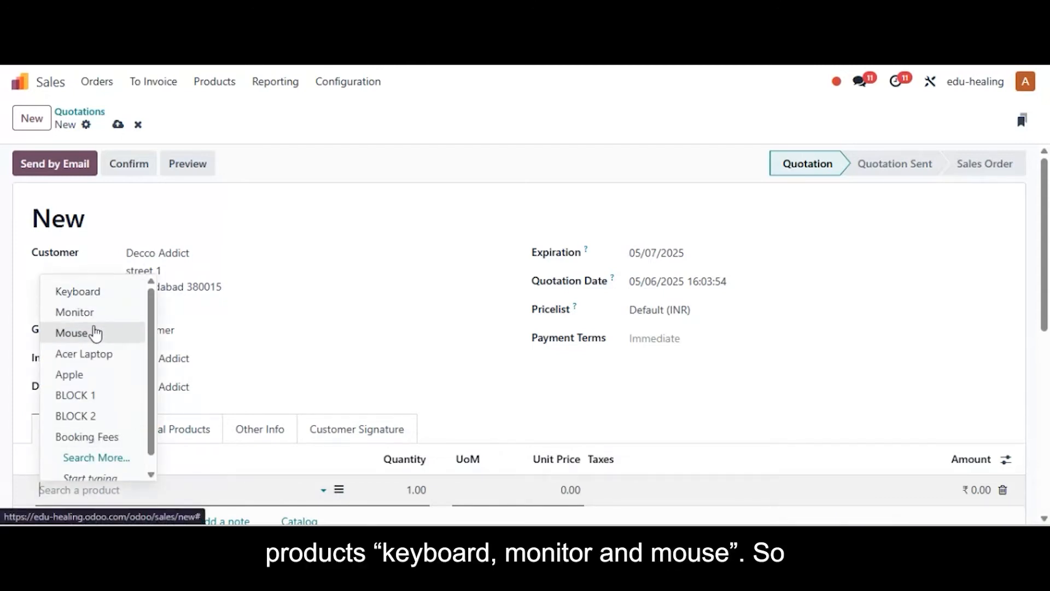
click(94, 316)
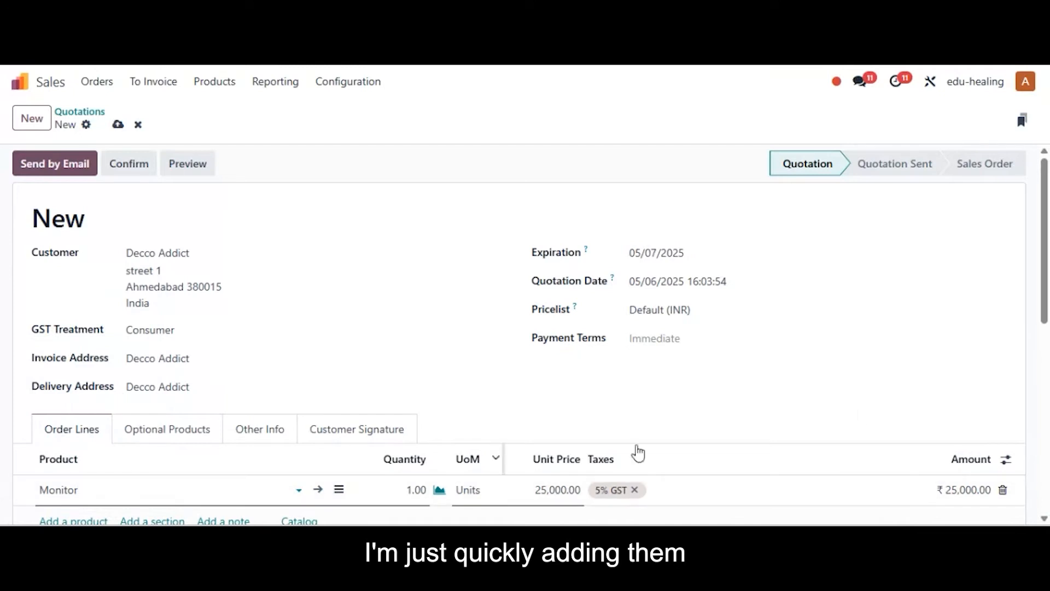
scroll(881, 392, down, 2)
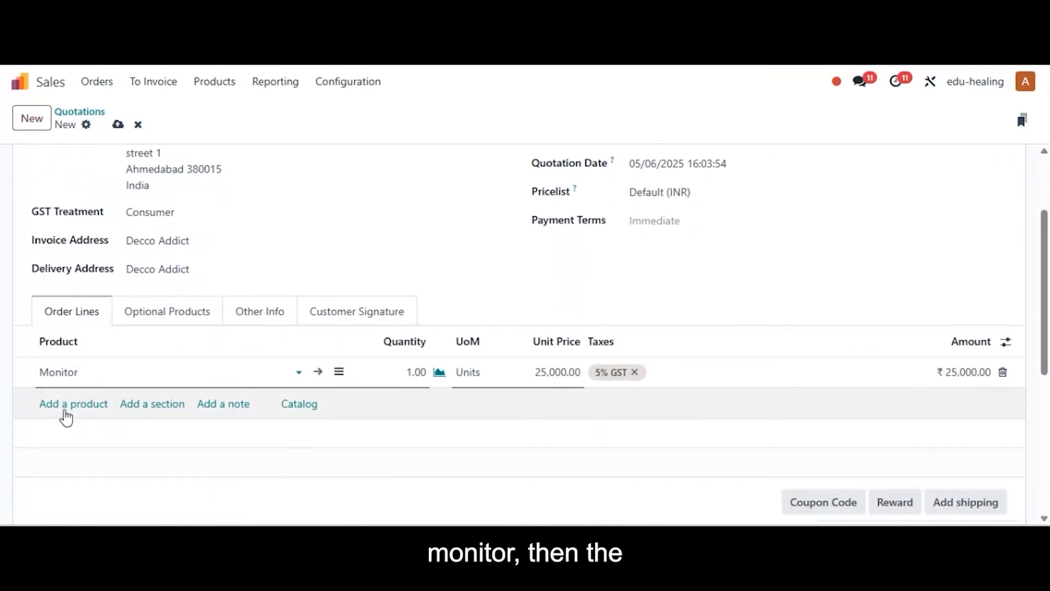
click(70, 407)
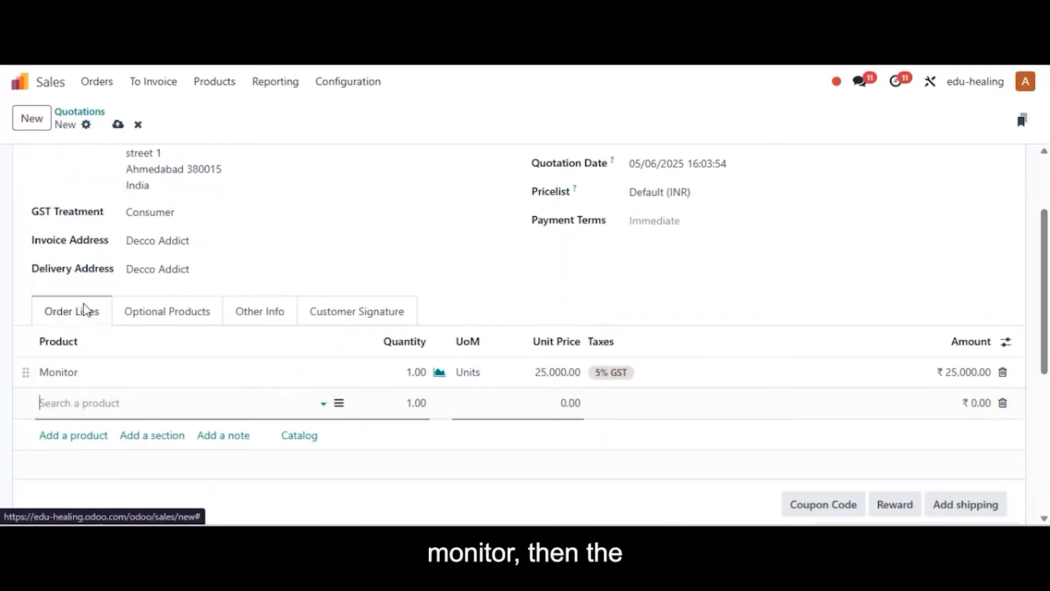
click(79, 436)
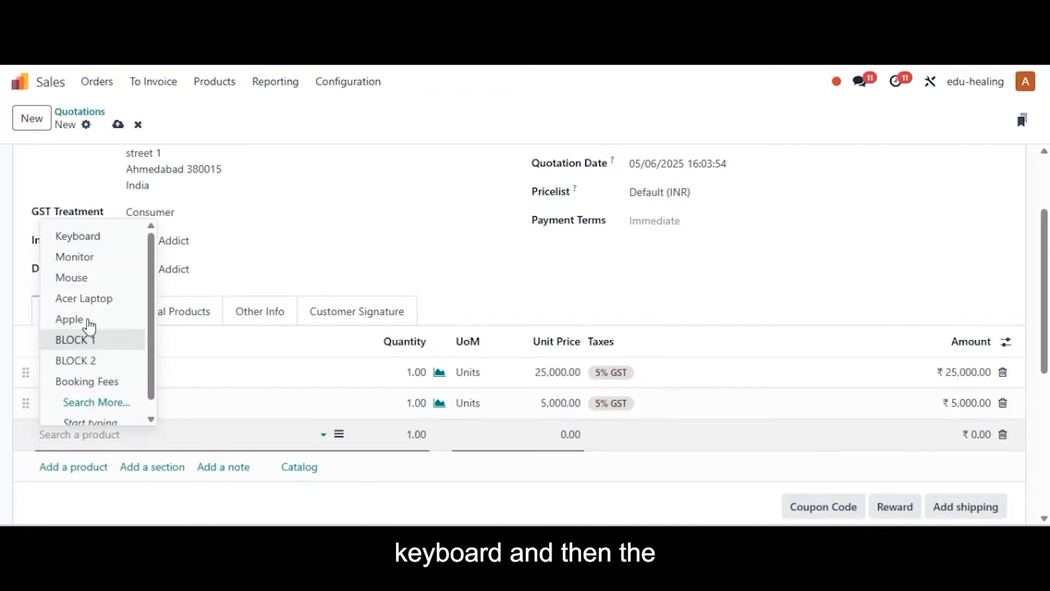
click(86, 277)
scroll(1048, 306, down, 3)
scroll(1047, 306, up, 1)
scroll(1046, 306, up, 3)
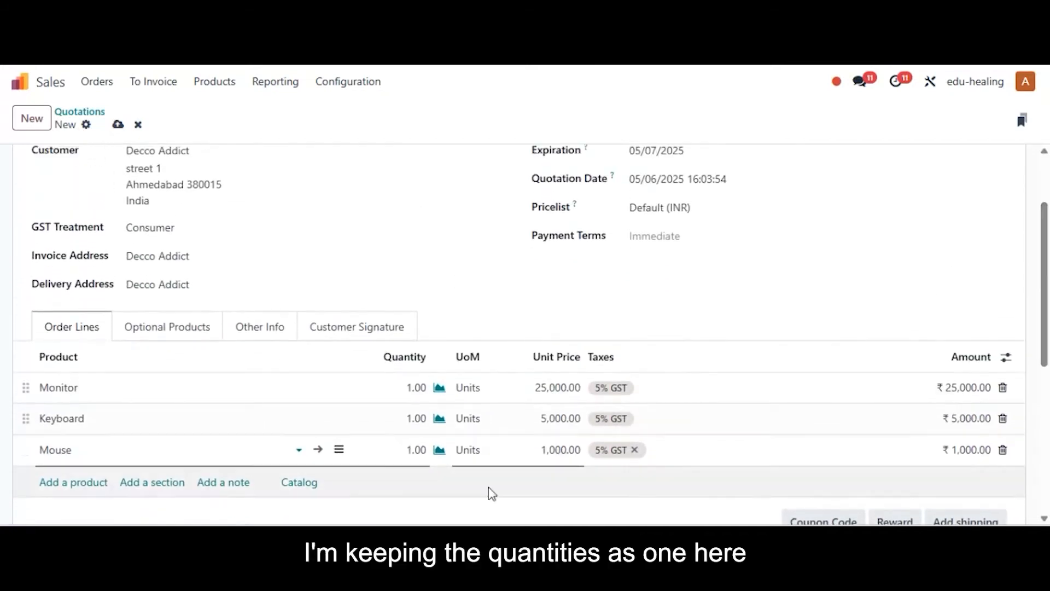
scroll(902, 328, up, 2)
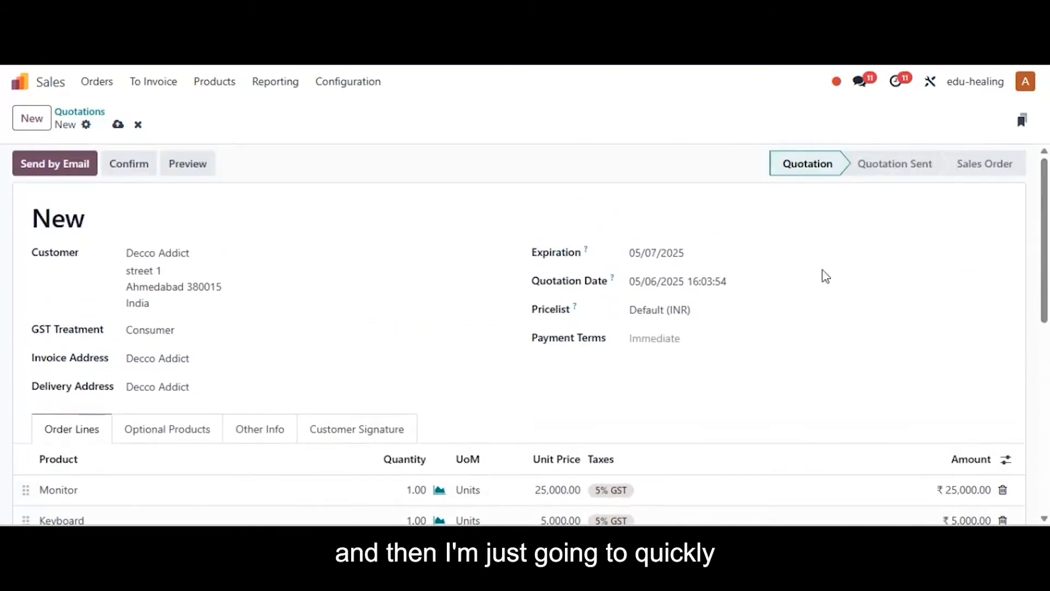
click(127, 170)
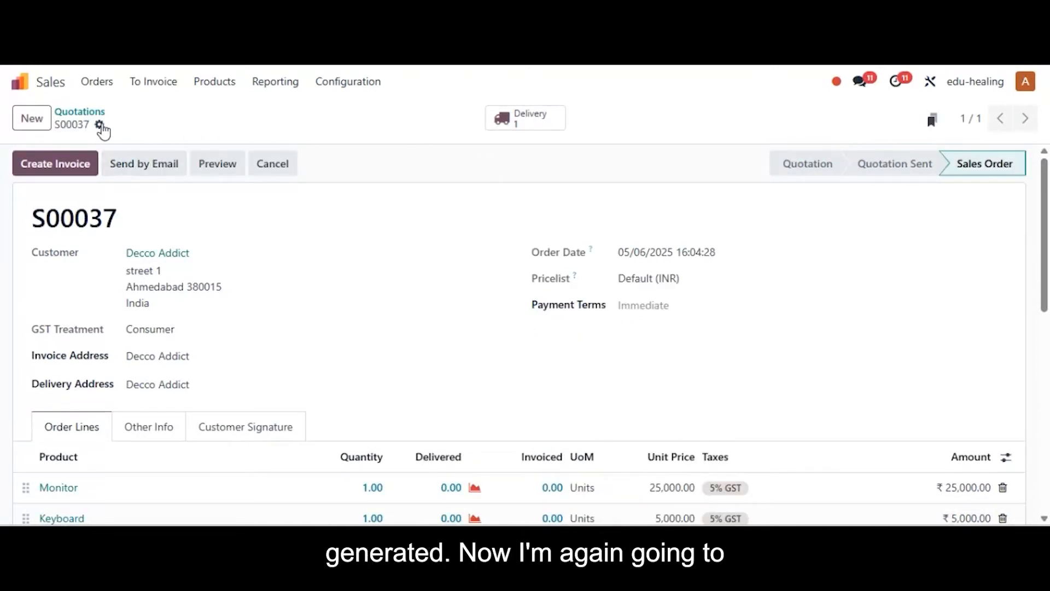
Duplicate the confirmed sales order, remove the Keyboard line from the copy and confirm it as a second sales order.
click(100, 126)
click(142, 184)
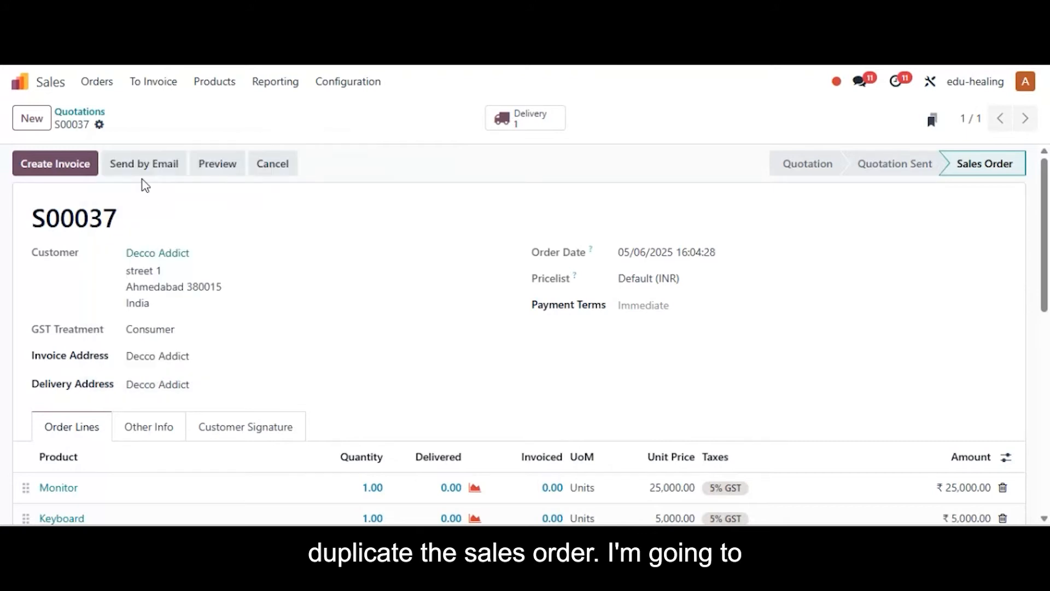
scroll(937, 213, down, 2)
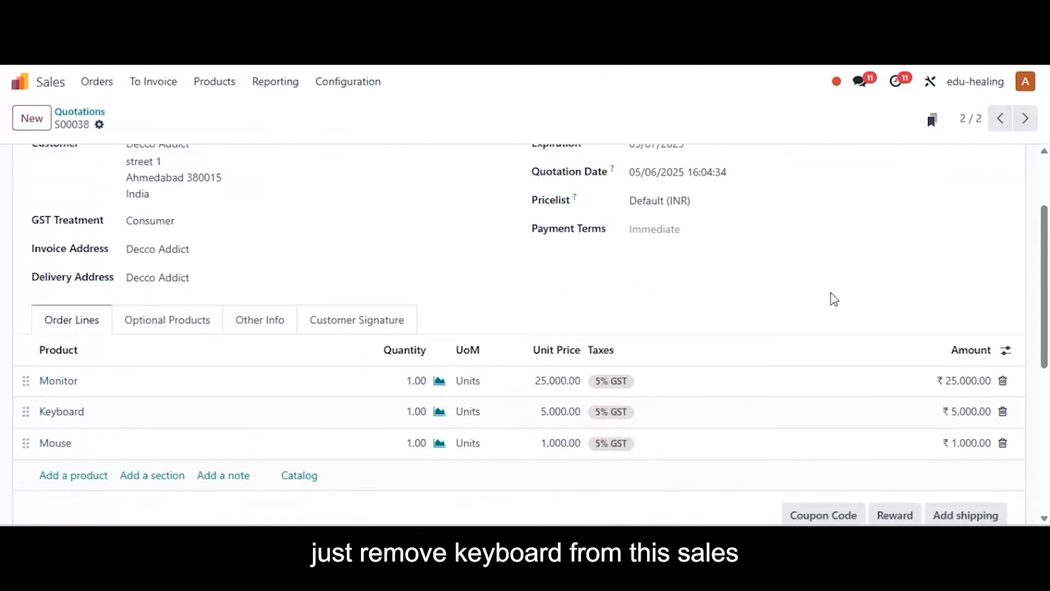
click(1004, 413)
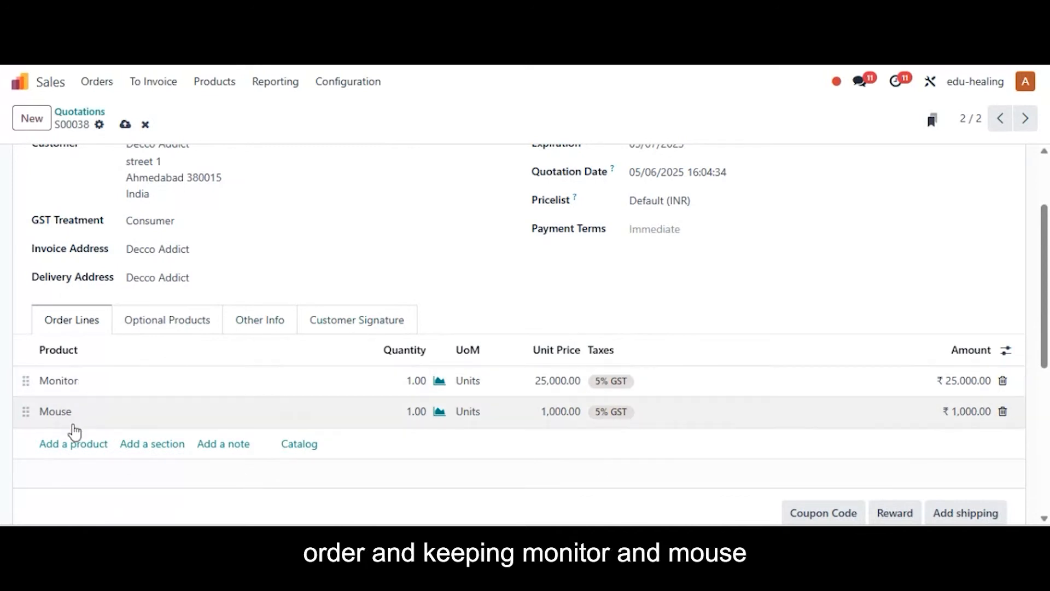
scroll(75, 432, up, 2)
click(130, 164)
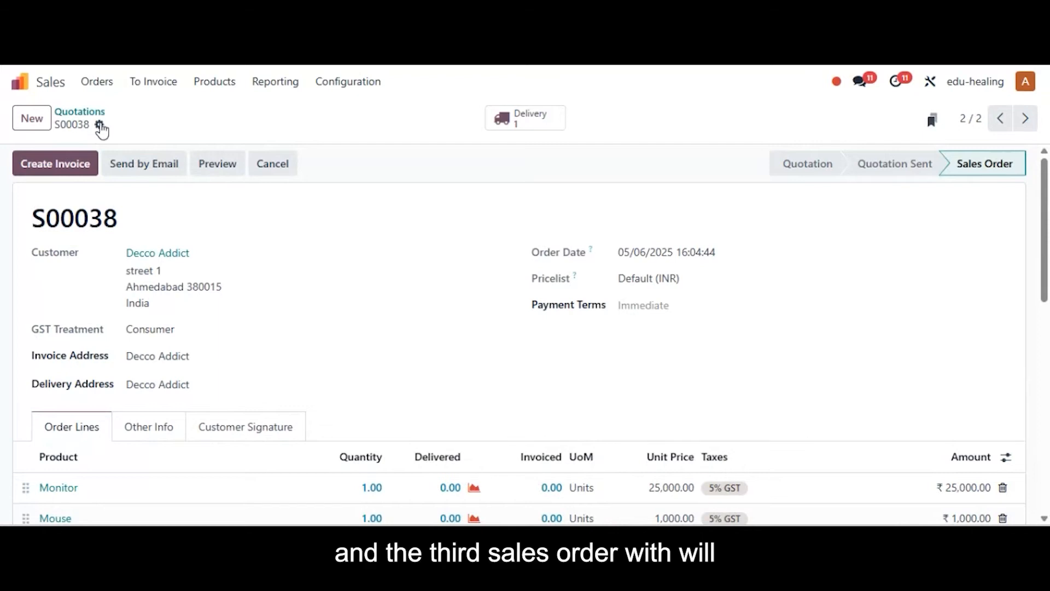
Duplicate the second sales order, replace Mouse with Keyboard in its order lines and confirm it as a third sales order.
click(100, 126)
click(145, 182)
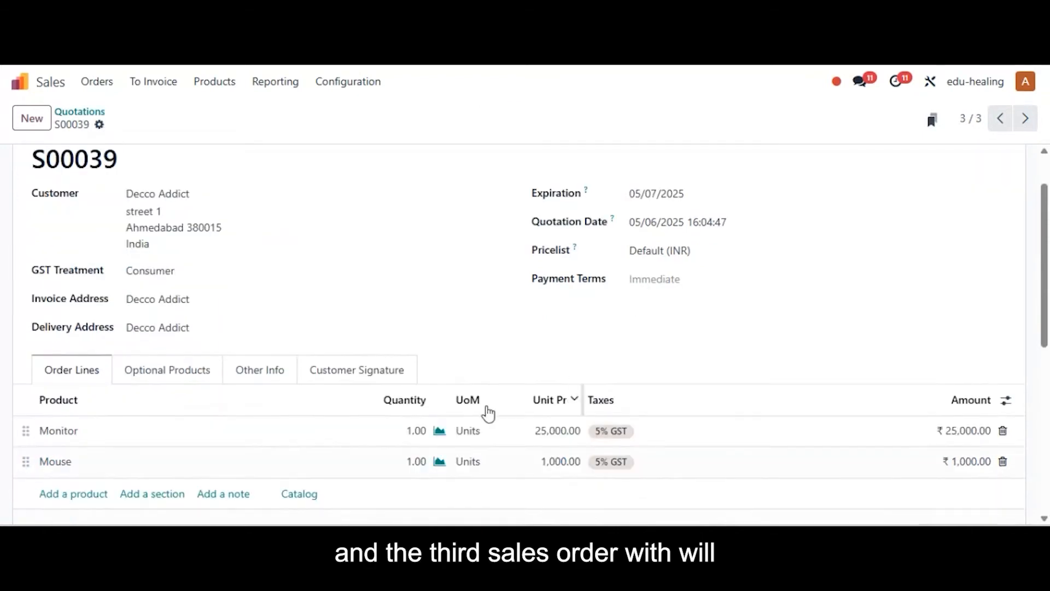
click(86, 462)
text(keyb)
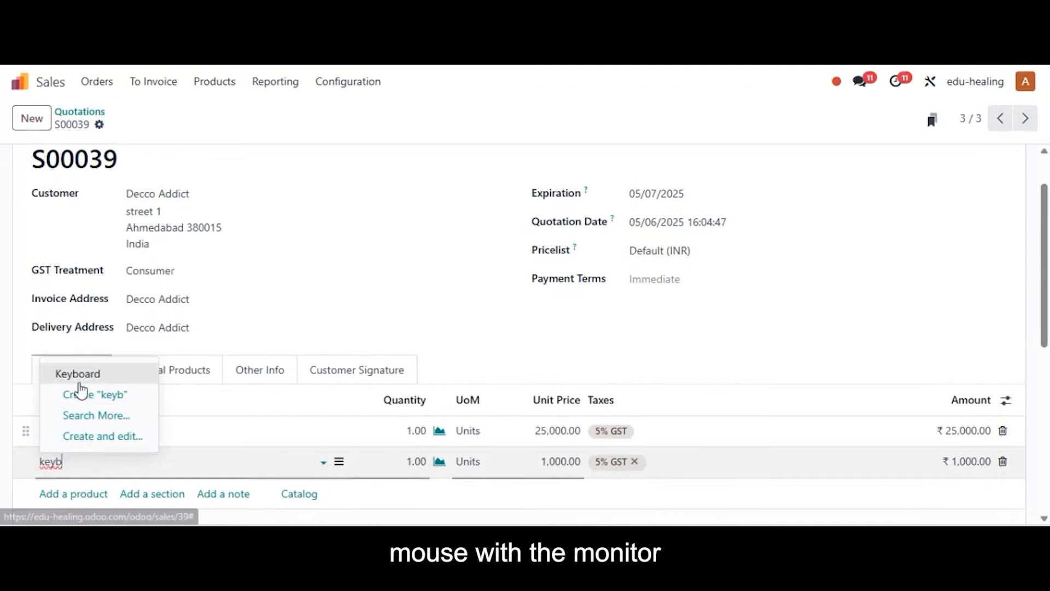
click(79, 374)
scroll(145, 246, up, 1)
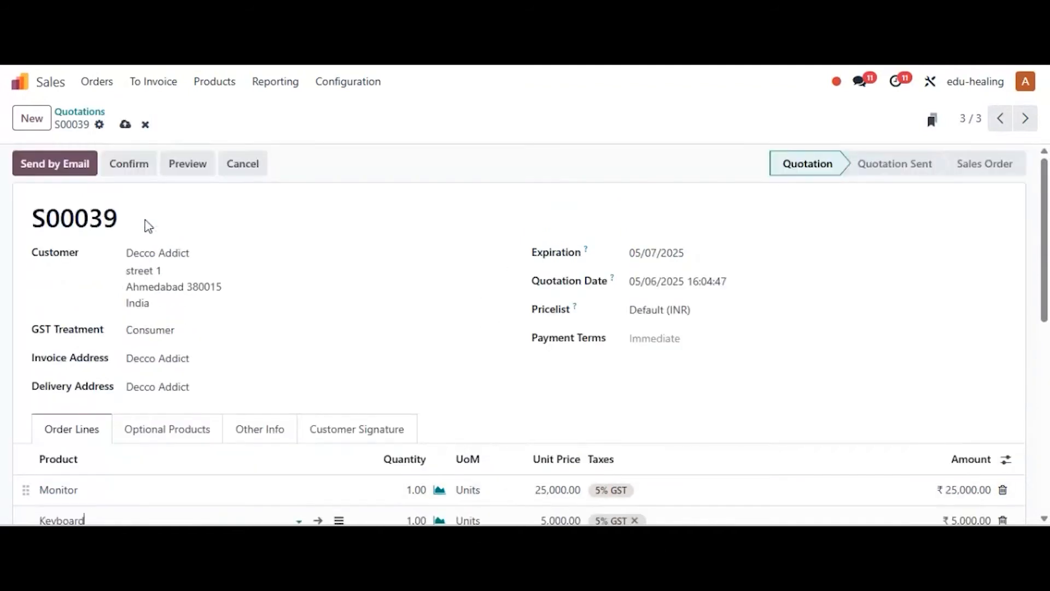
click(128, 163)
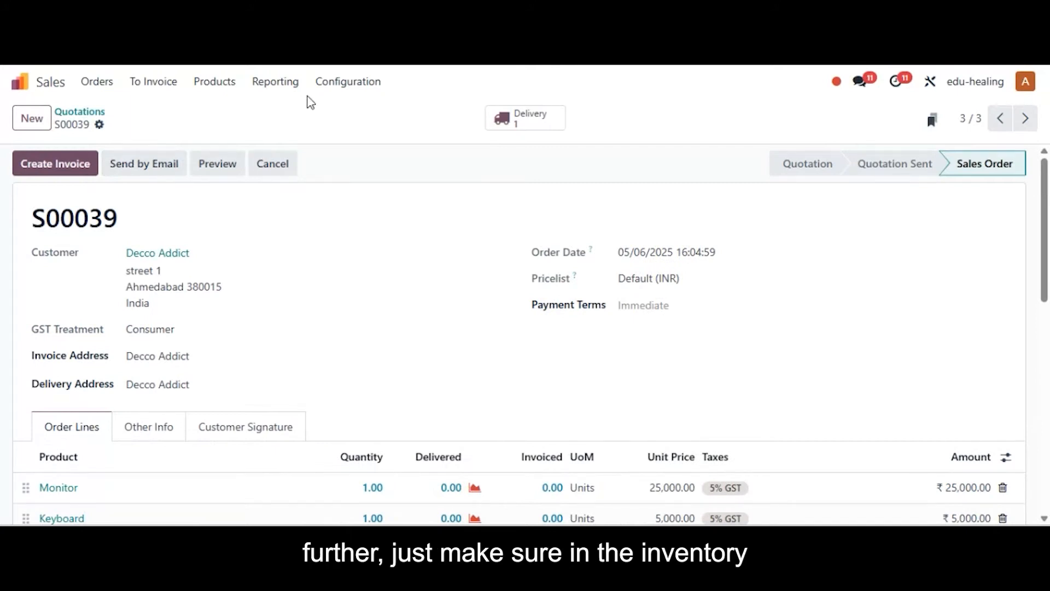
Switch to the Inventory module and check the incoming and outgoing shipment steps of the Healing A warehouse.
click(19, 82)
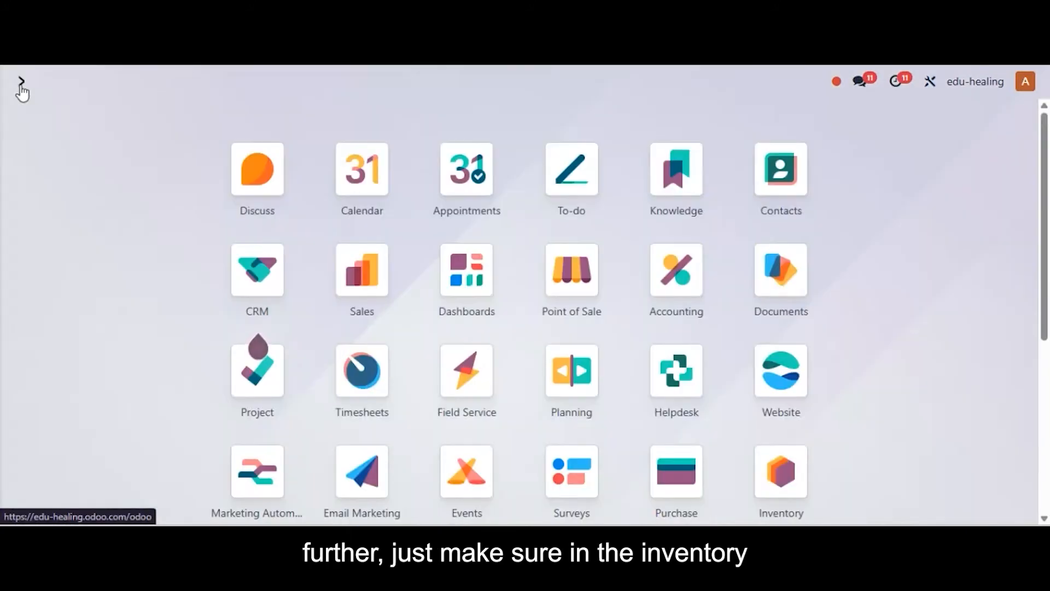
text(inv)
key(Return)
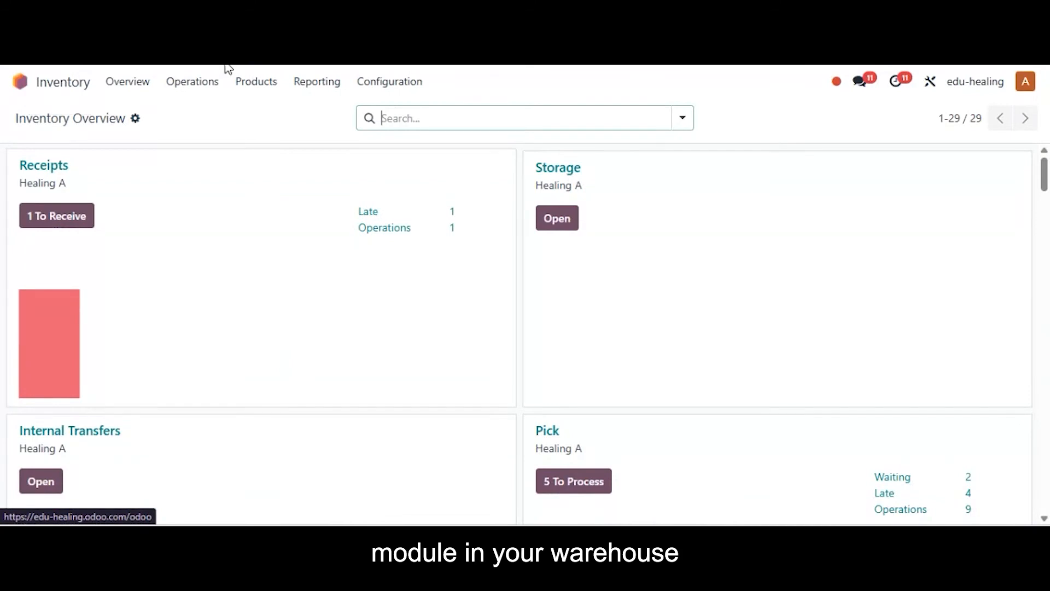
click(383, 83)
click(395, 158)
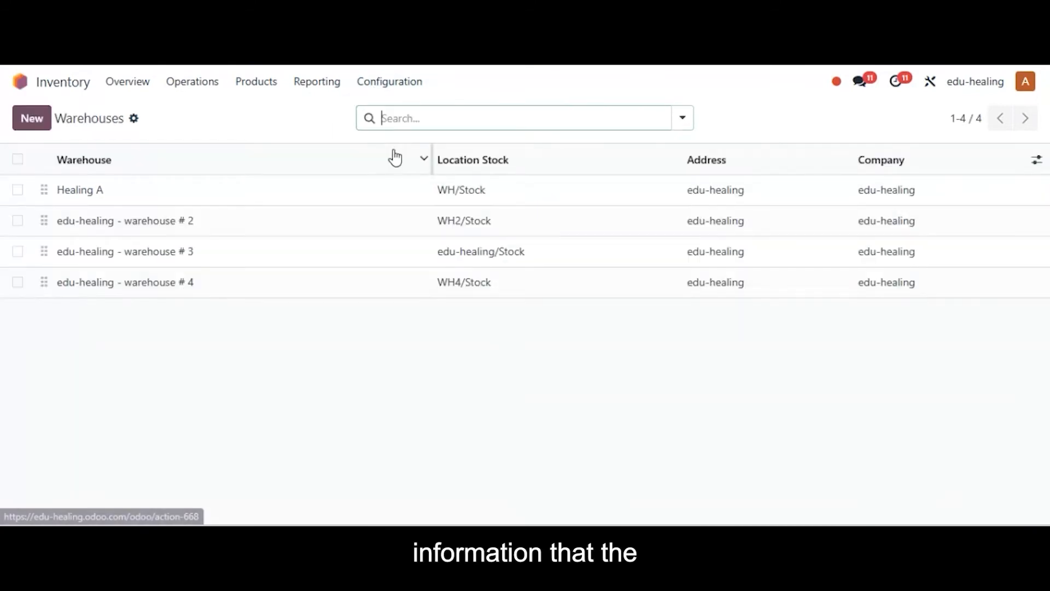
click(218, 196)
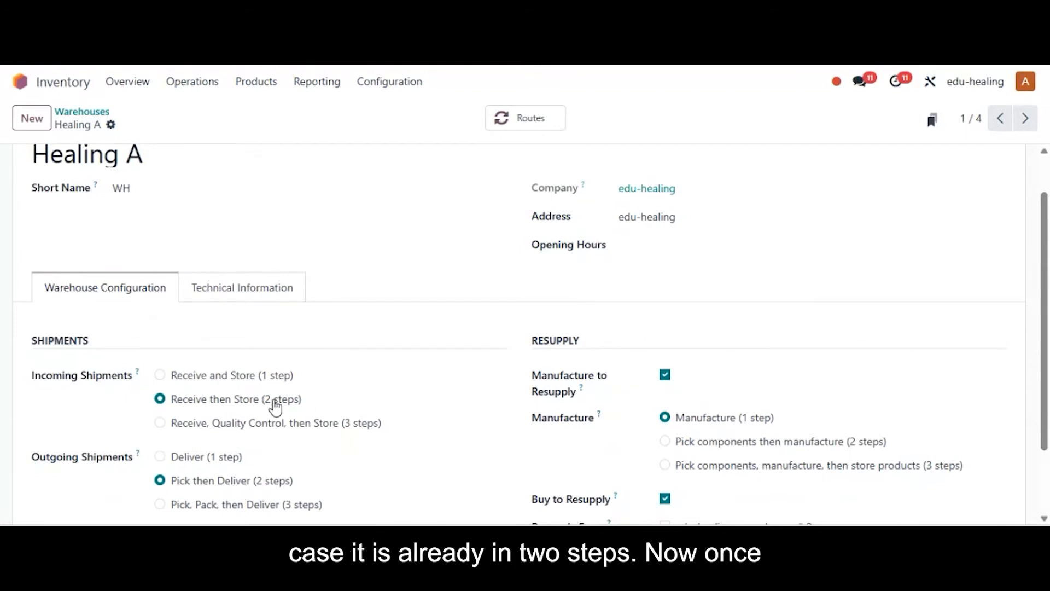
scroll(427, 298, up, 1)
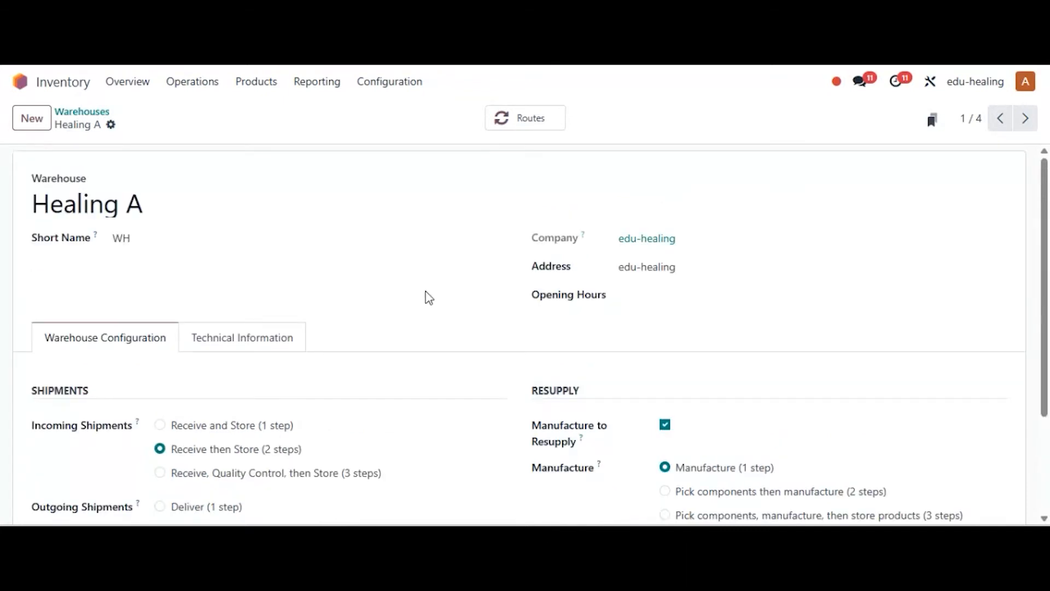
Return to the inventory overview and open today's pick transfers for the Healing A warehouse.
click(134, 86)
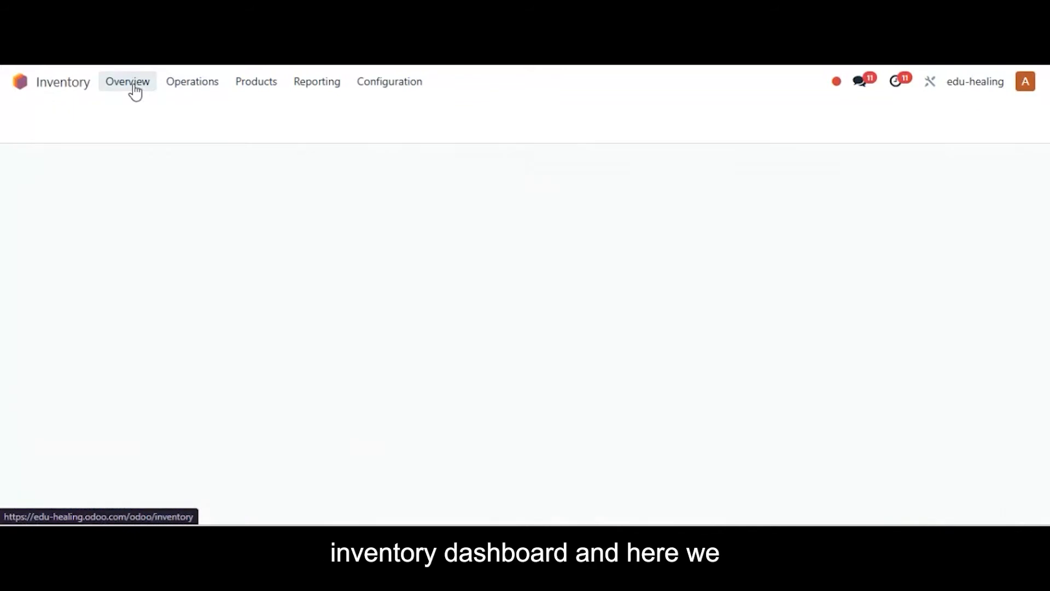
scroll(1046, 180, down, 5)
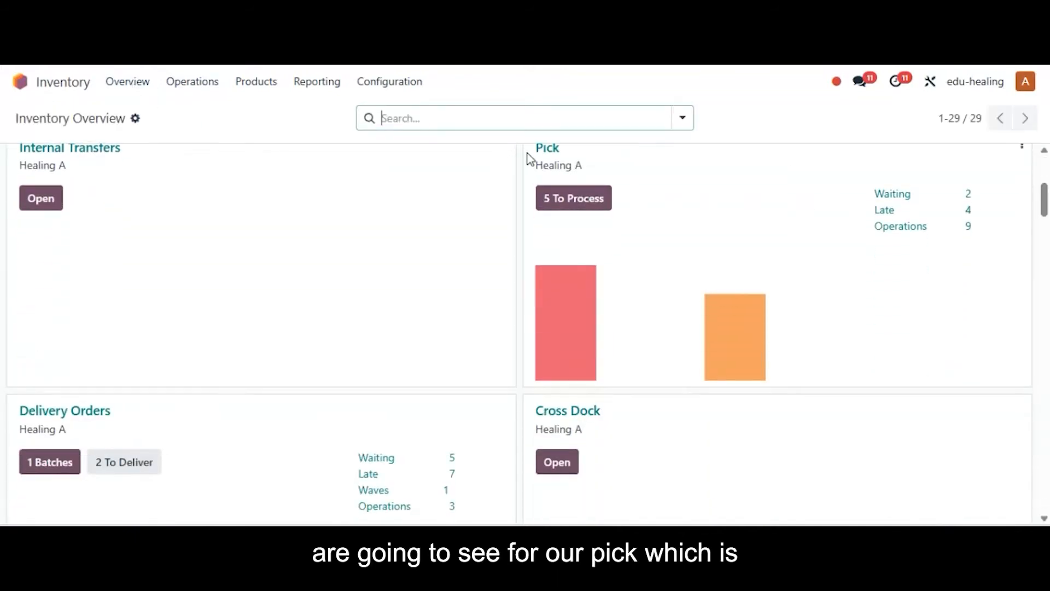
mouse_move(732, 338)
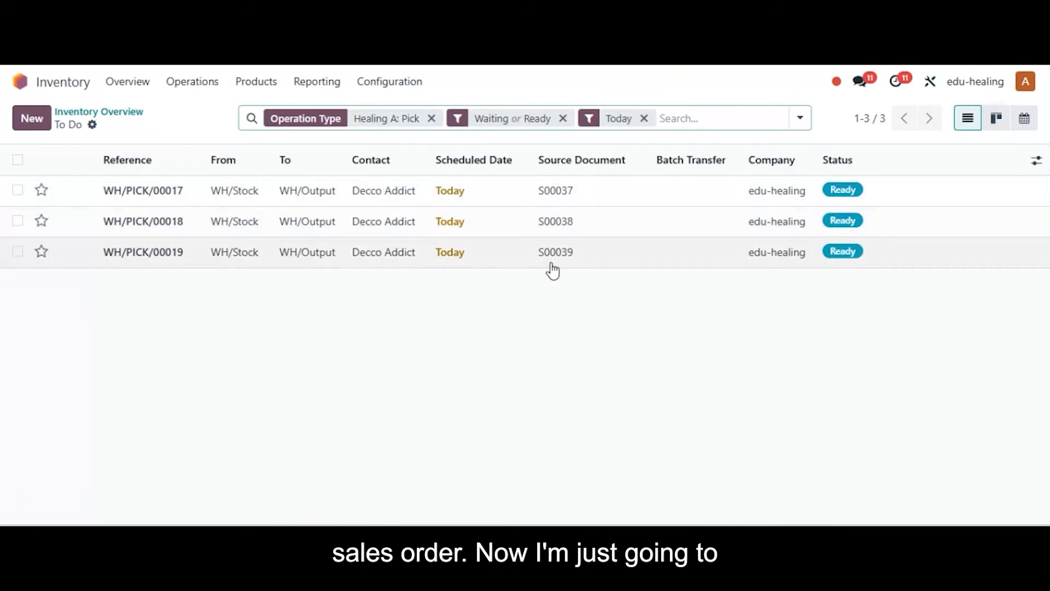
Select all three pick transfers and add them to a new batch transfer with the description "Performing cluster transfer".
click(17, 159)
click(681, 122)
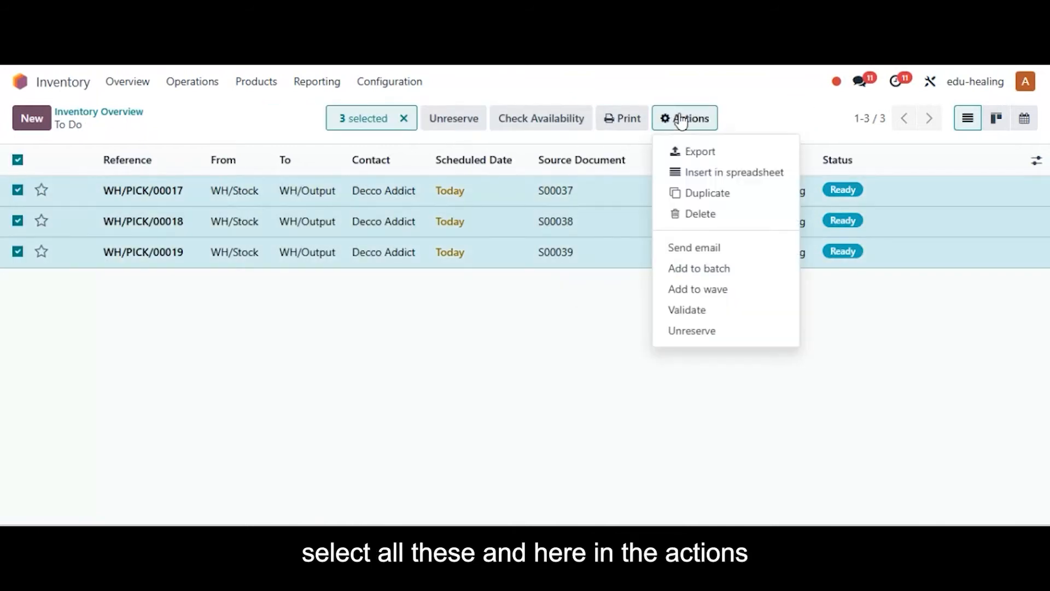
click(699, 269)
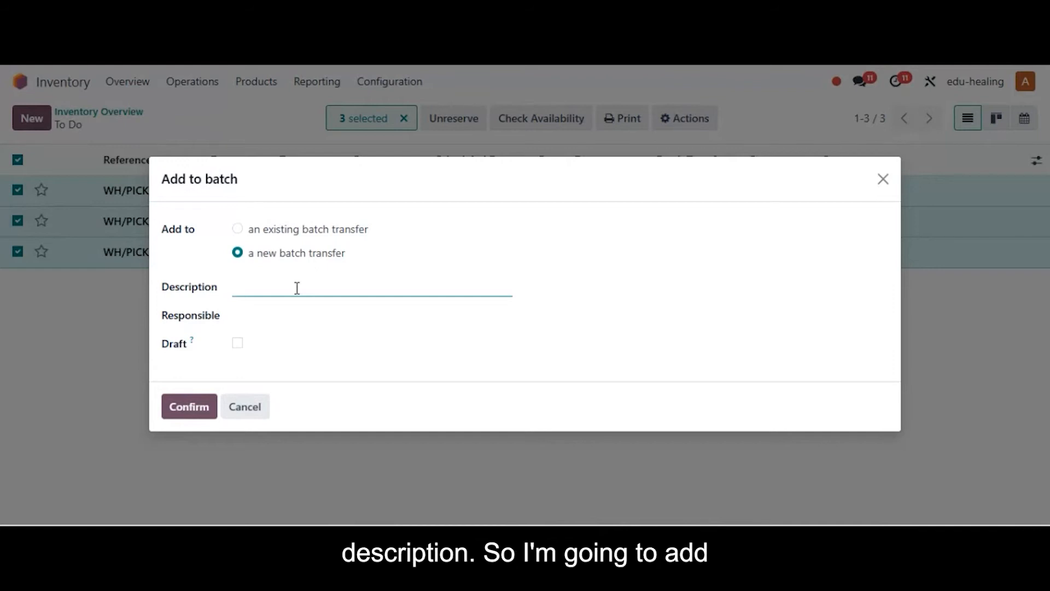
text(Performing )
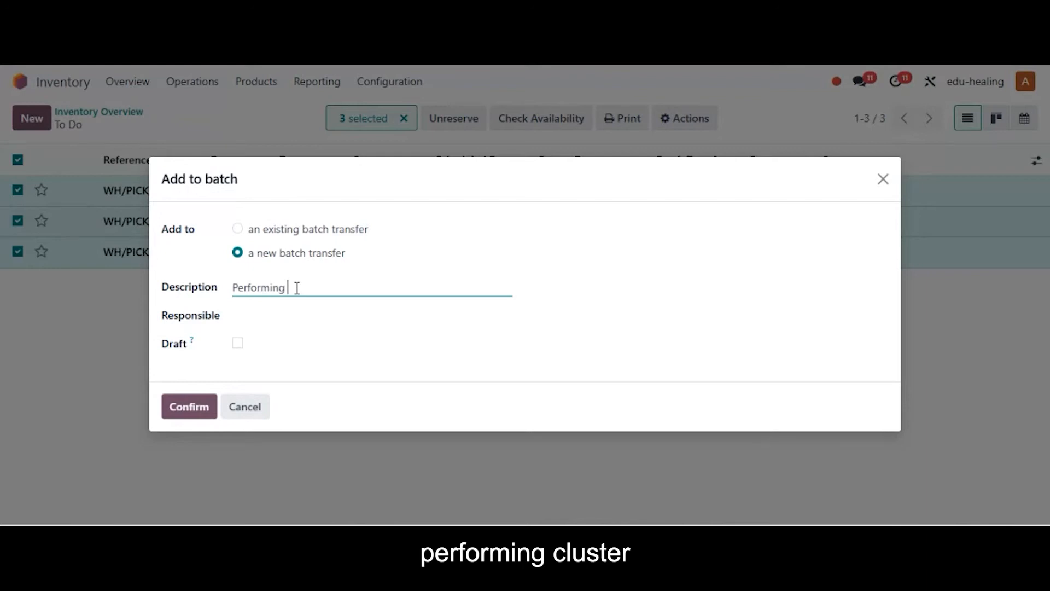
text(cluster)
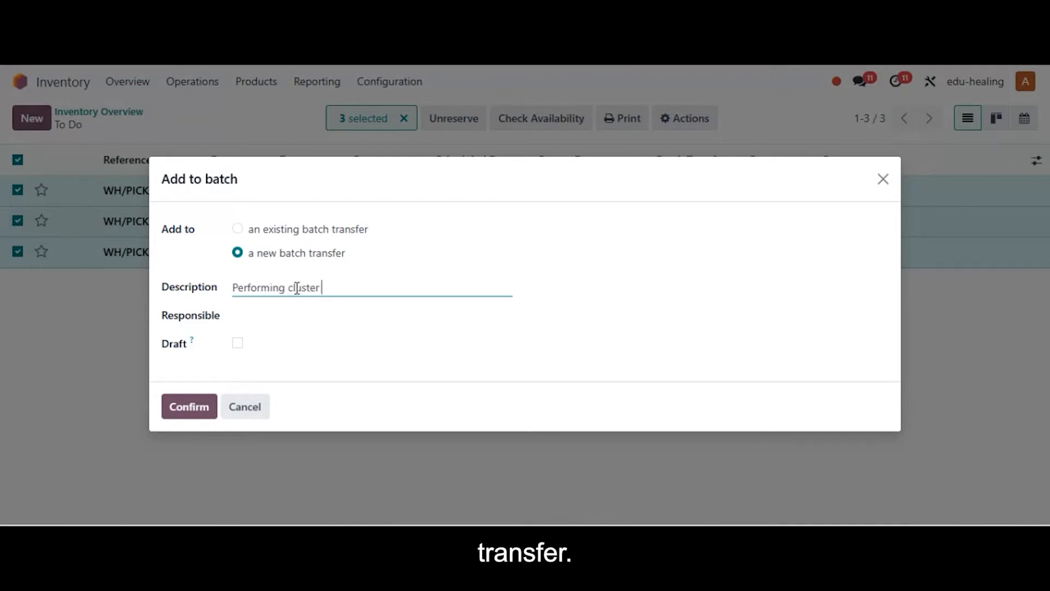
text( transfer)
Assign the responsible person to the new batch, enable the Draft option and create the batch.
click(271, 317)
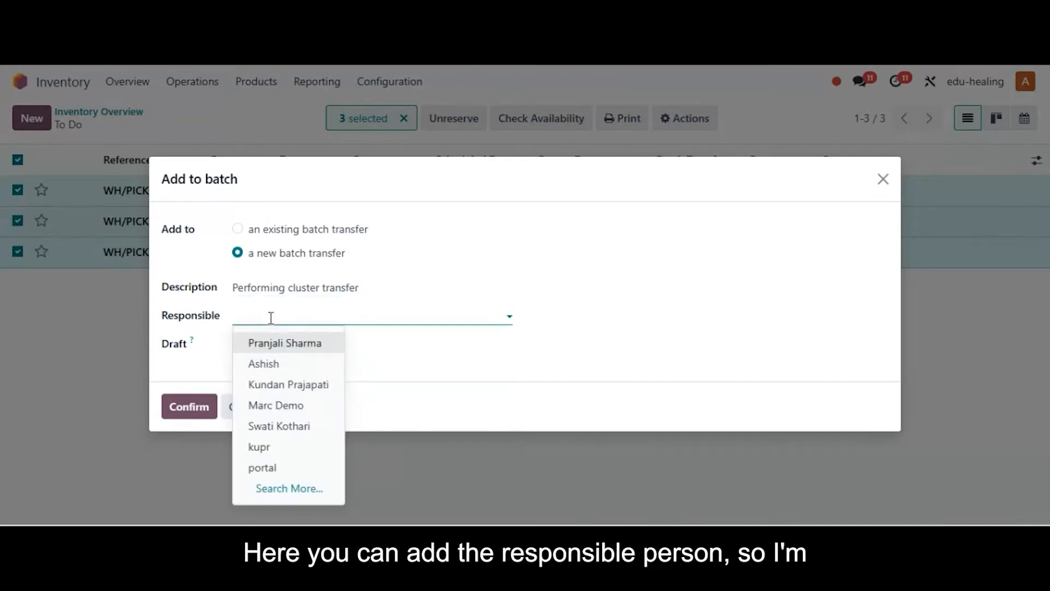
click(275, 409)
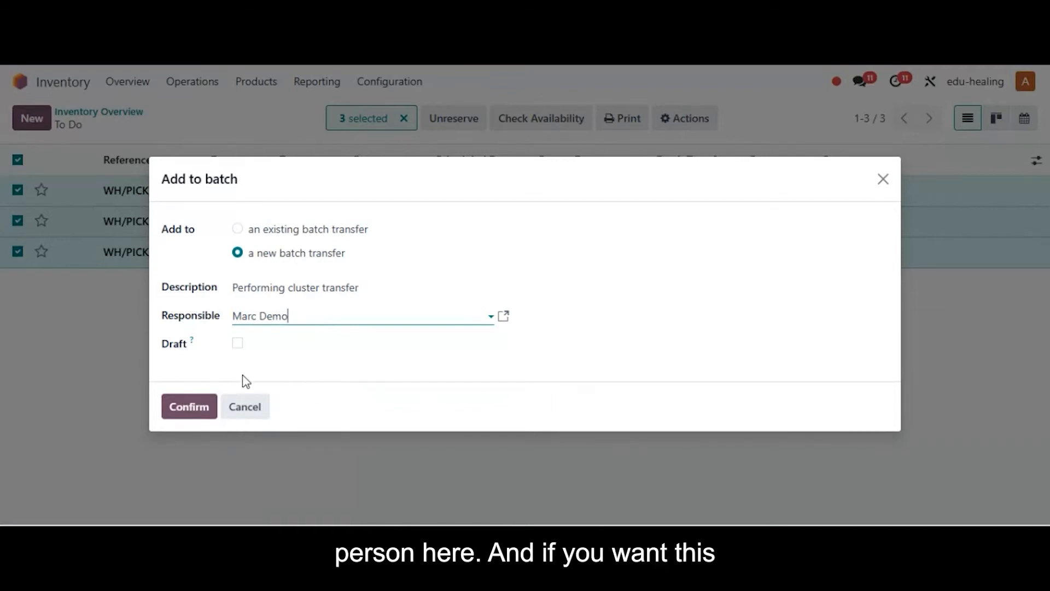
mouse_move(193, 344)
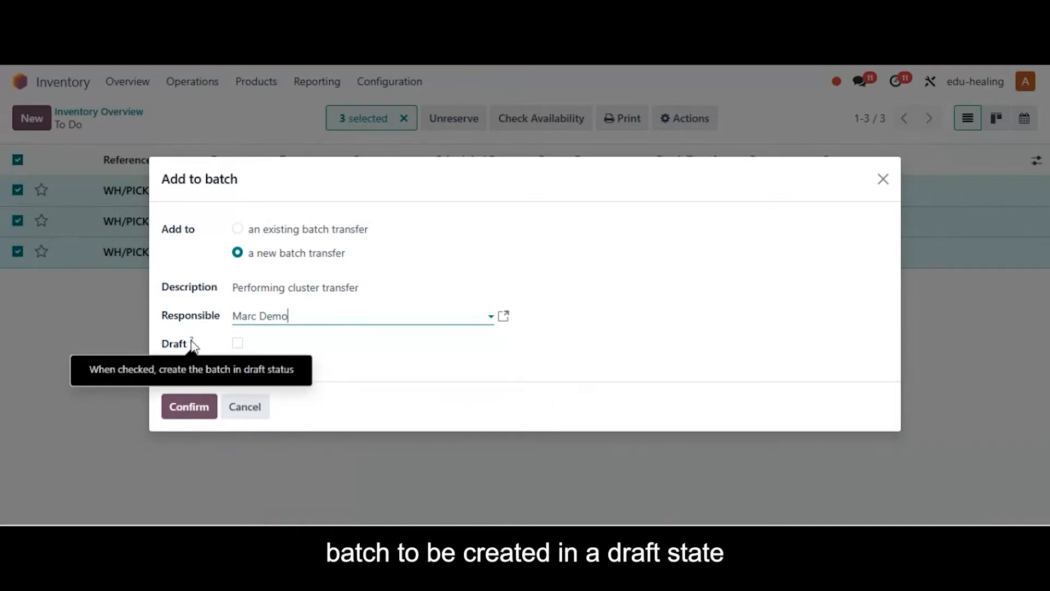
click(238, 344)
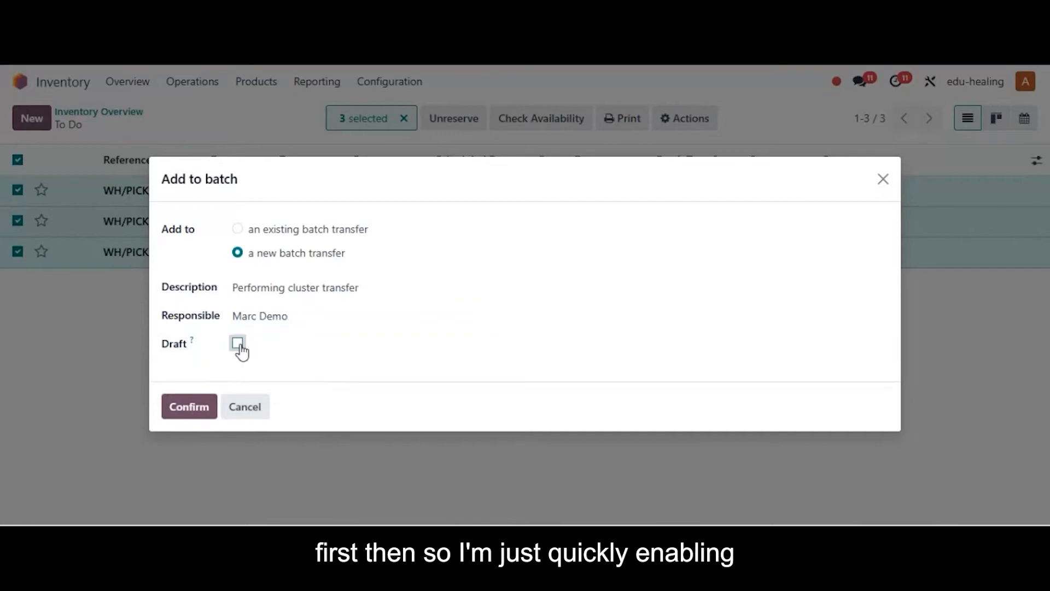
click(204, 408)
Widen the Reference column in the batch's transfer list to check the full references and source documents, and confirm the batch.
drag(1047, 255, 1047, 294)
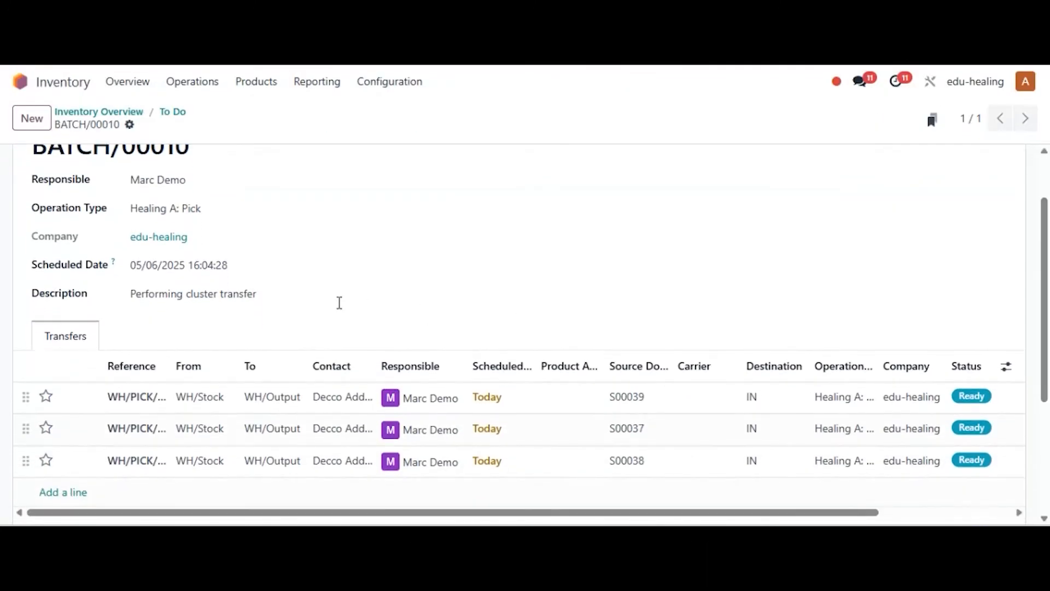
drag(171, 368, 201, 366)
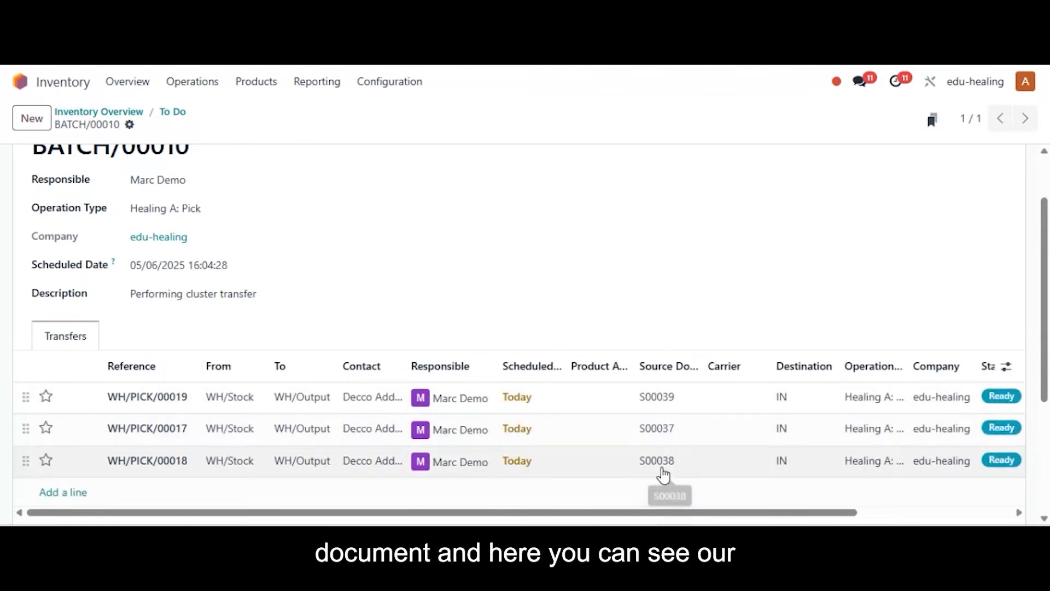
scroll(663, 476, up, 2)
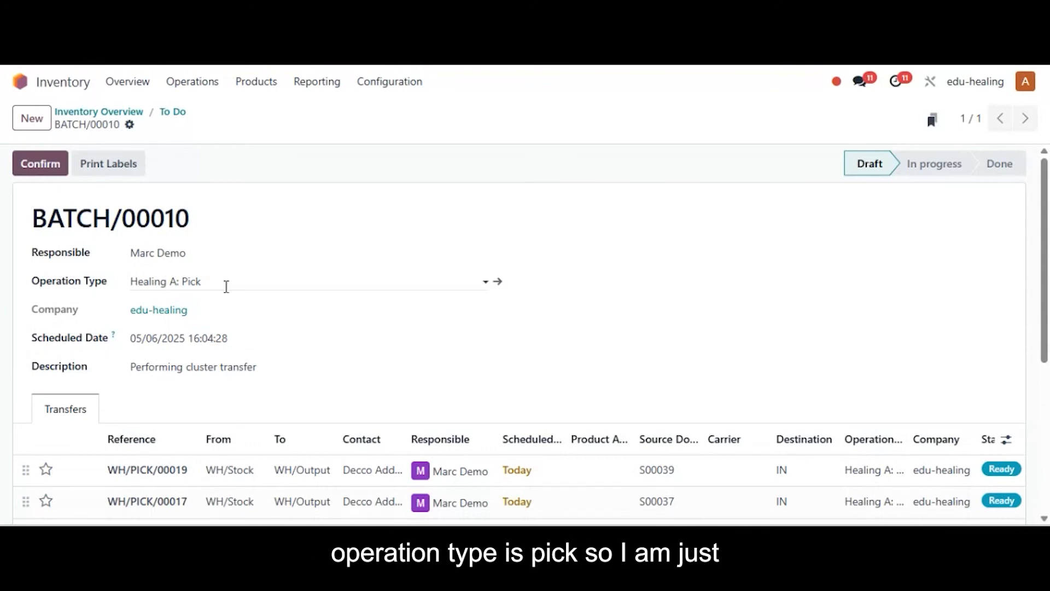
click(39, 178)
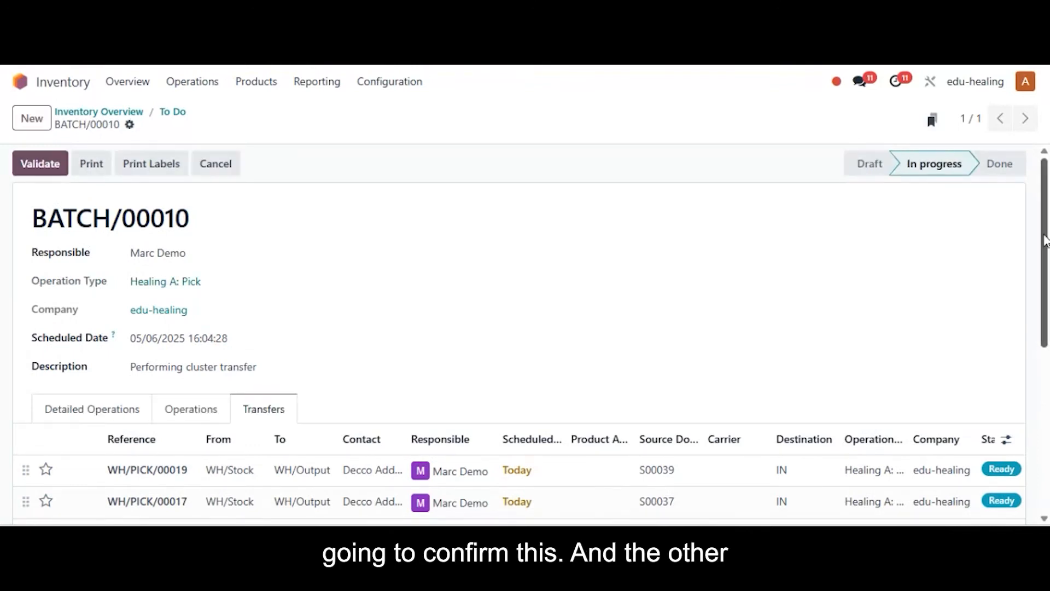
Review the confirmed batch's transfers and its detailed operations, including products, source racks and destination packages.
scroll(1044, 247, down, 1)
drag(1044, 243, 1045, 303)
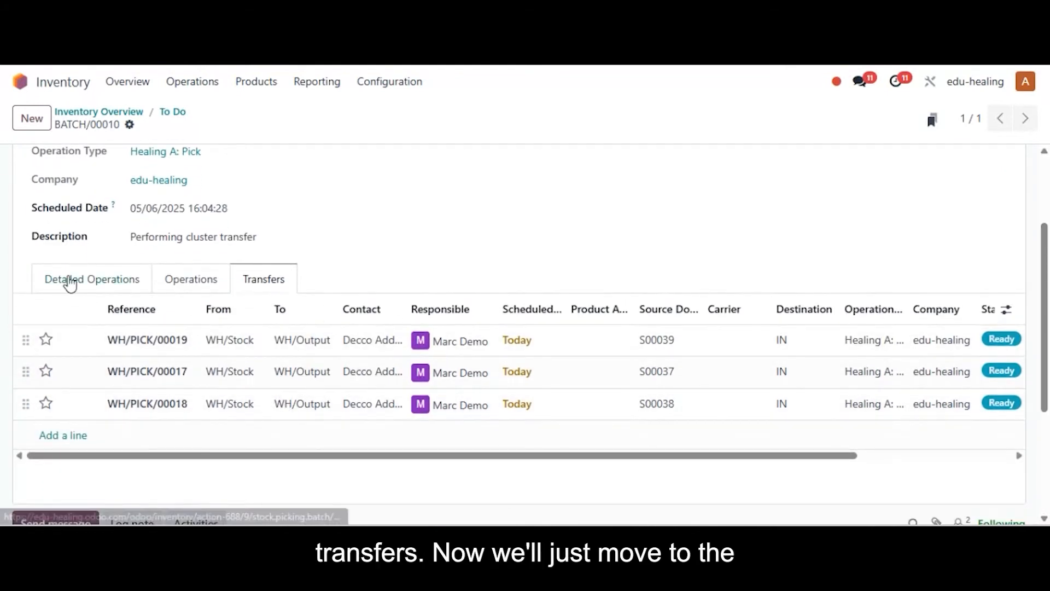
click(70, 282)
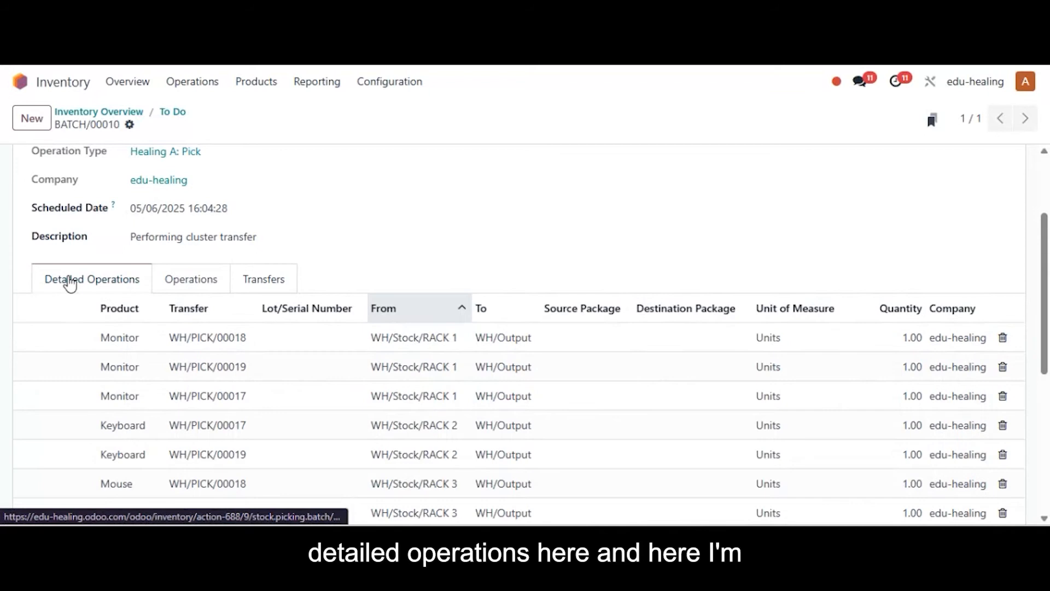
drag(1045, 243, 1046, 292)
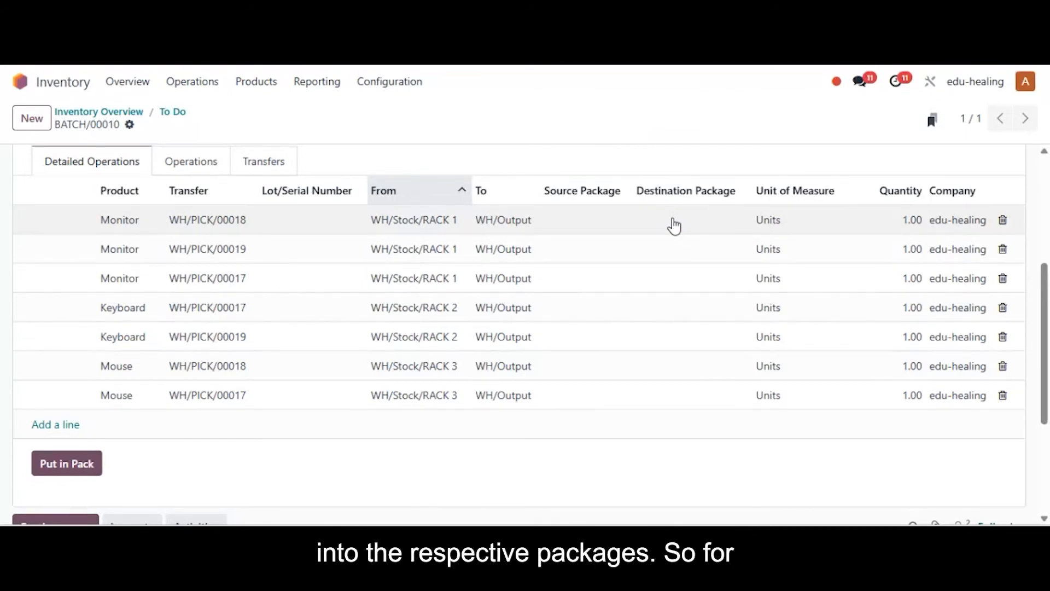
Assign the Monitor lines' destination packages: Cluster Pack - 1 for WH/PICK/00018, Cluster Pack - 2 for WH/PICK/00019, and Cluster Pack - 3 for WH/PICK/00017.
click(674, 225)
click(673, 219)
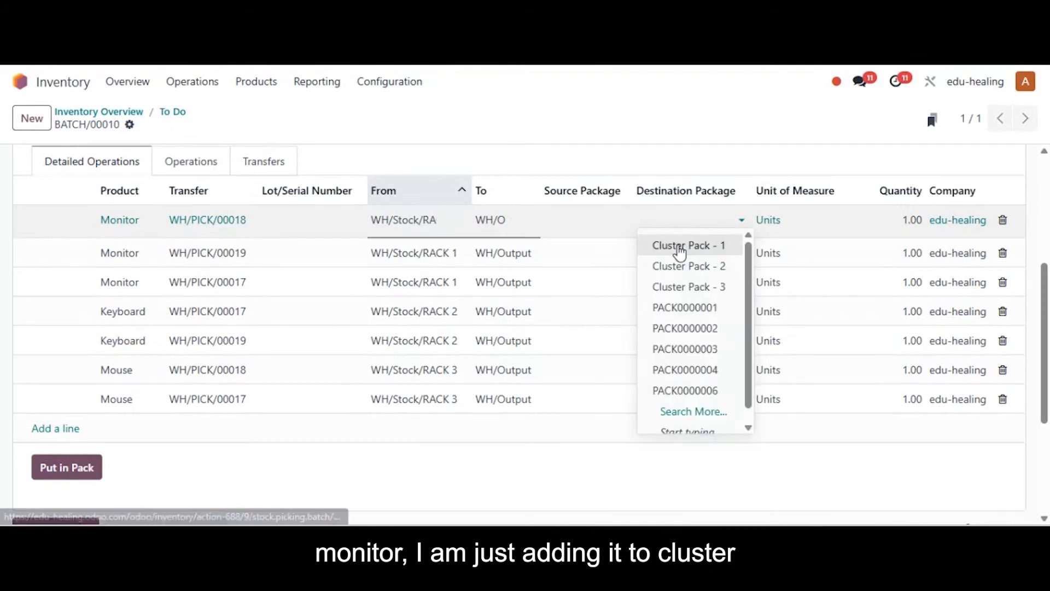
click(679, 247)
click(680, 251)
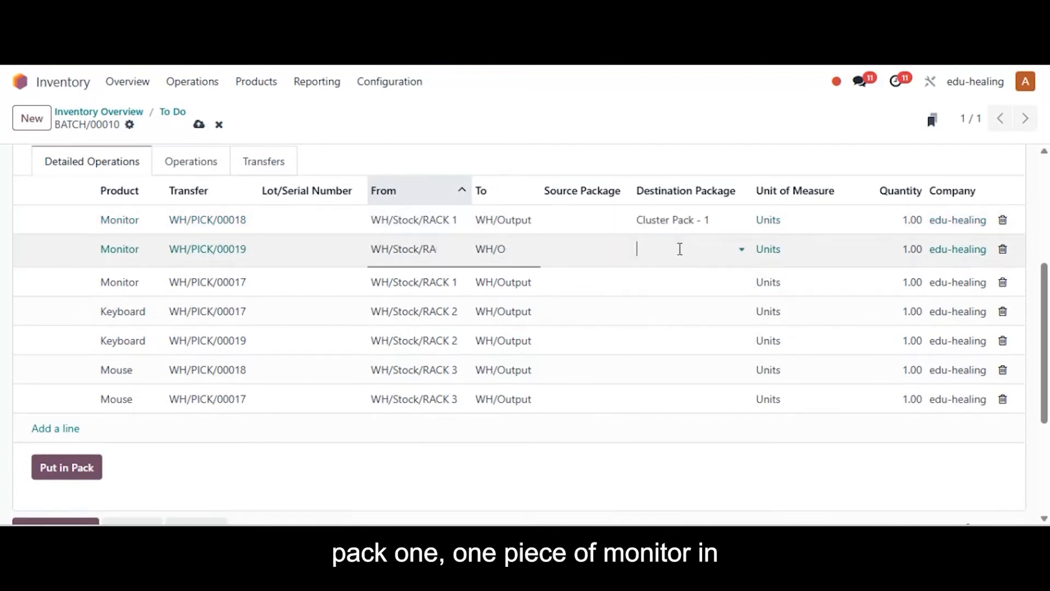
click(680, 249)
click(675, 295)
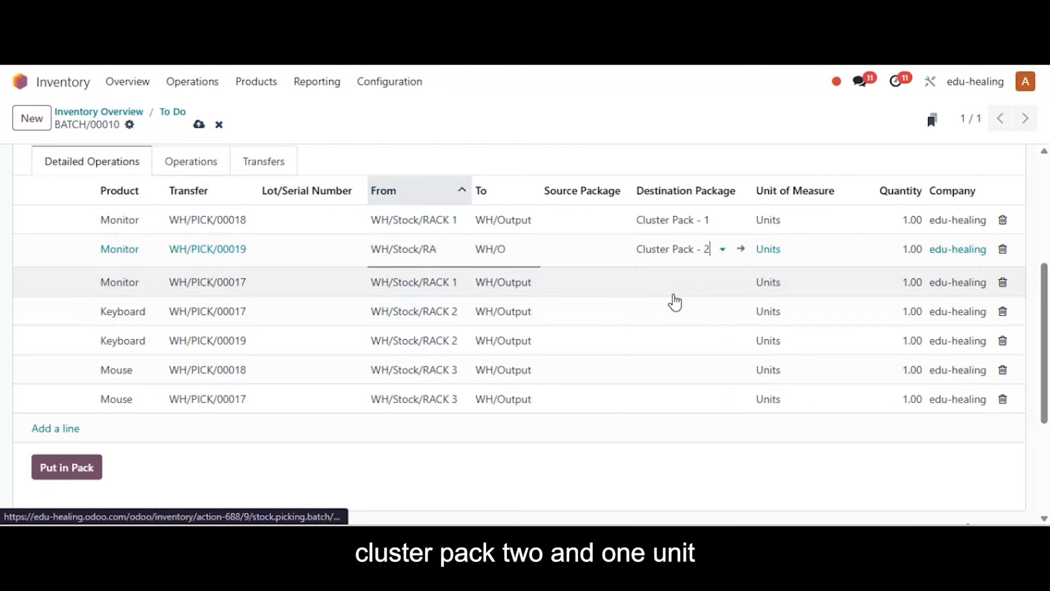
click(660, 283)
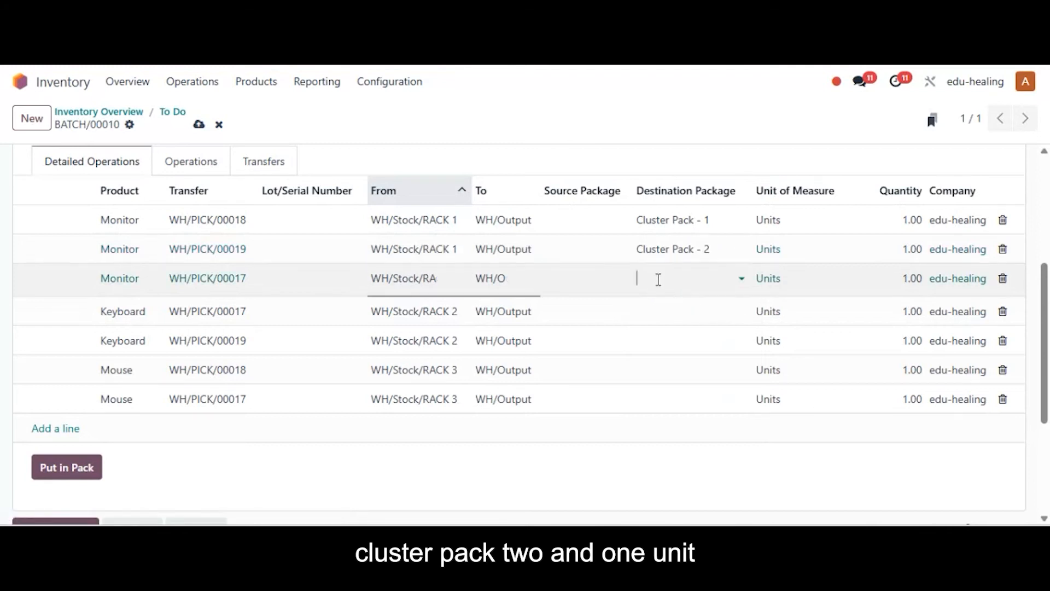
click(659, 280)
click(675, 345)
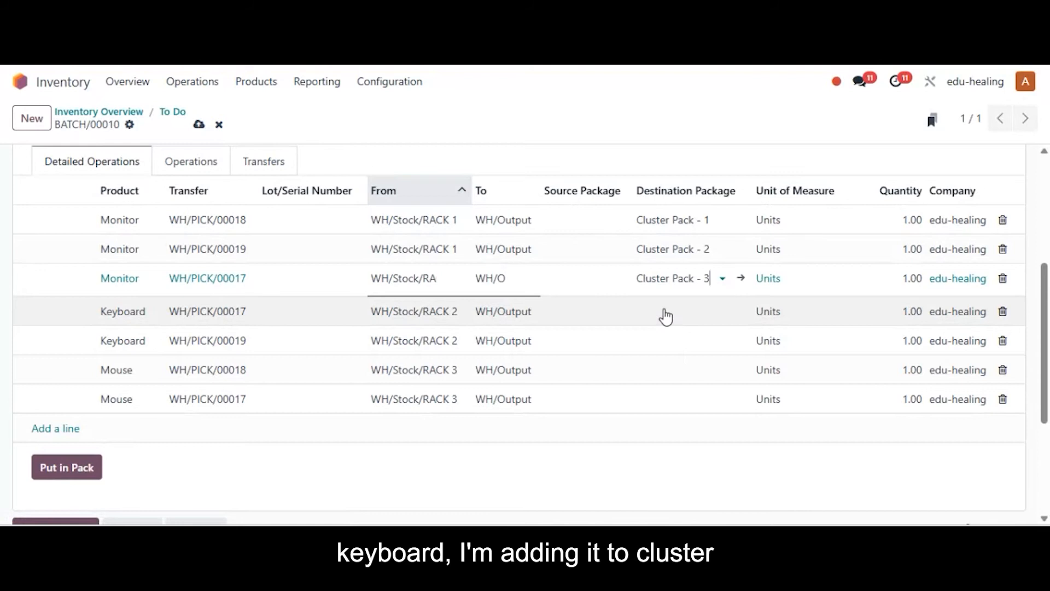
Set the Keyboard lines' destination packages to Cluster Pack - 3 for WH/PICK/00017 and Cluster Pack - 2 for WH/PICK/00019.
click(665, 316)
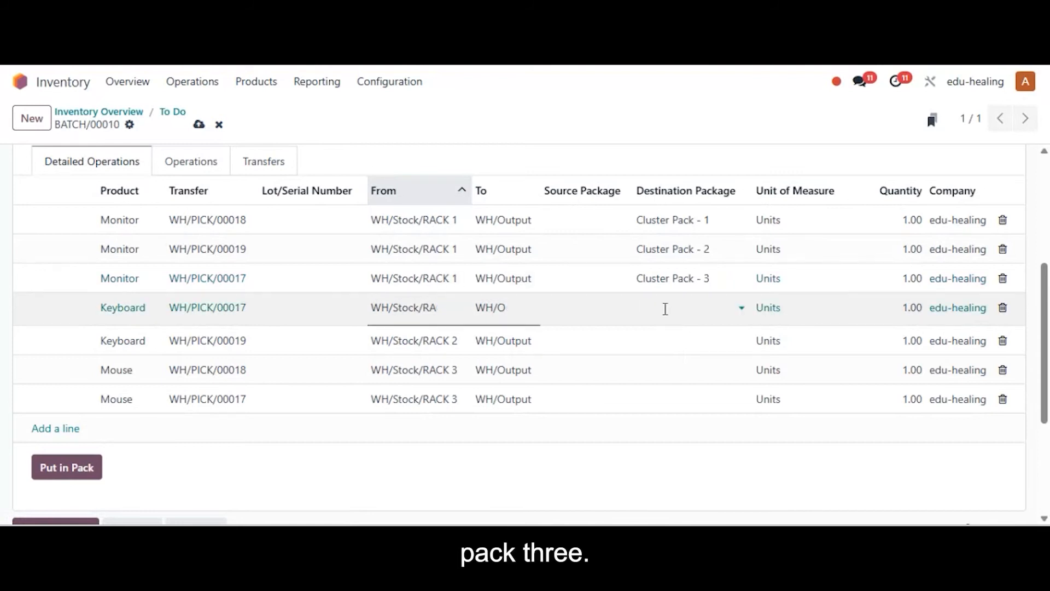
click(663, 307)
click(672, 373)
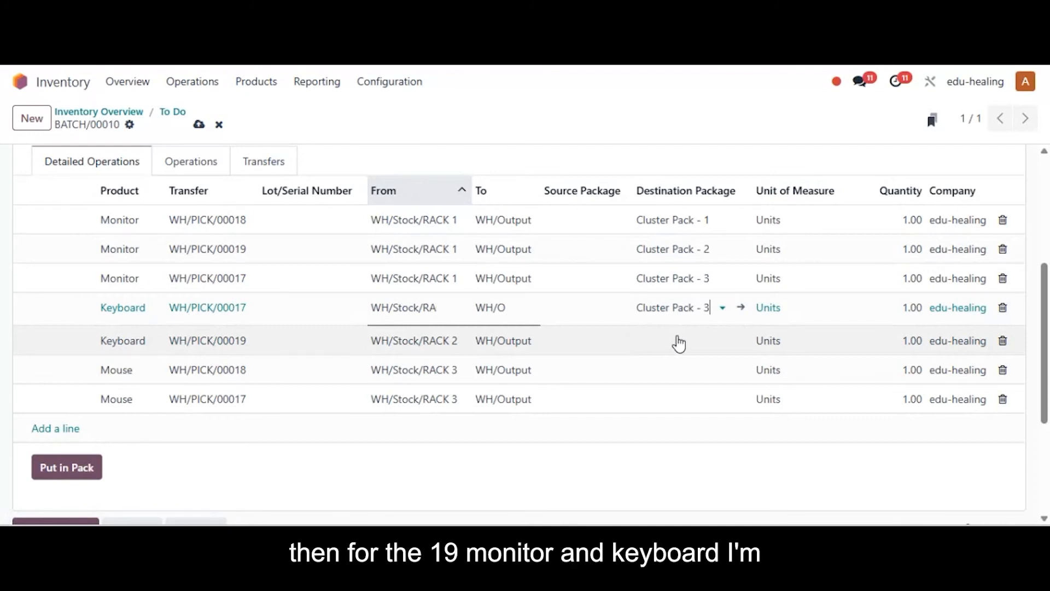
click(678, 344)
click(678, 336)
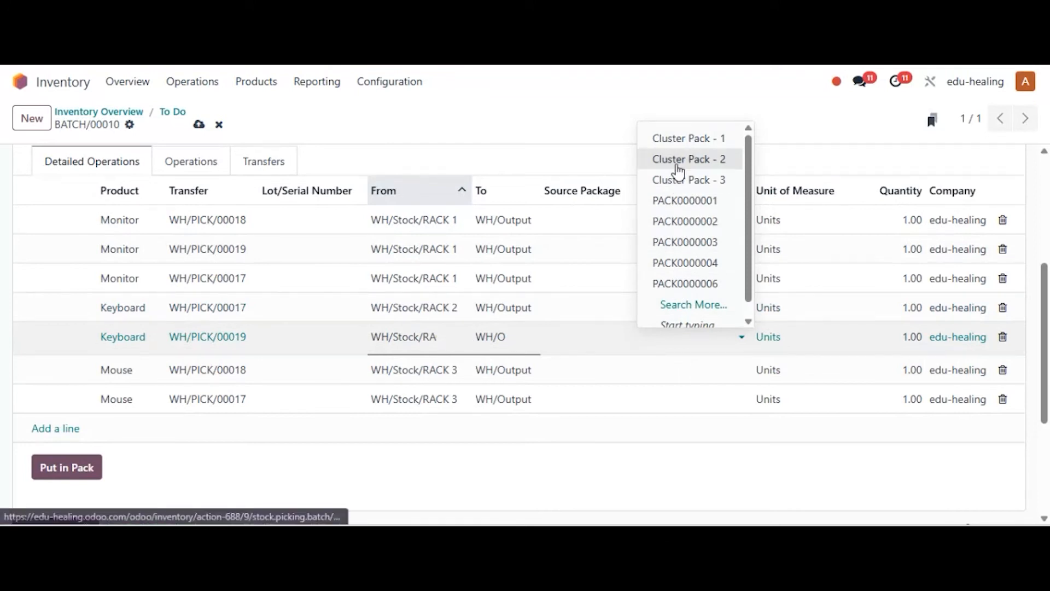
click(677, 160)
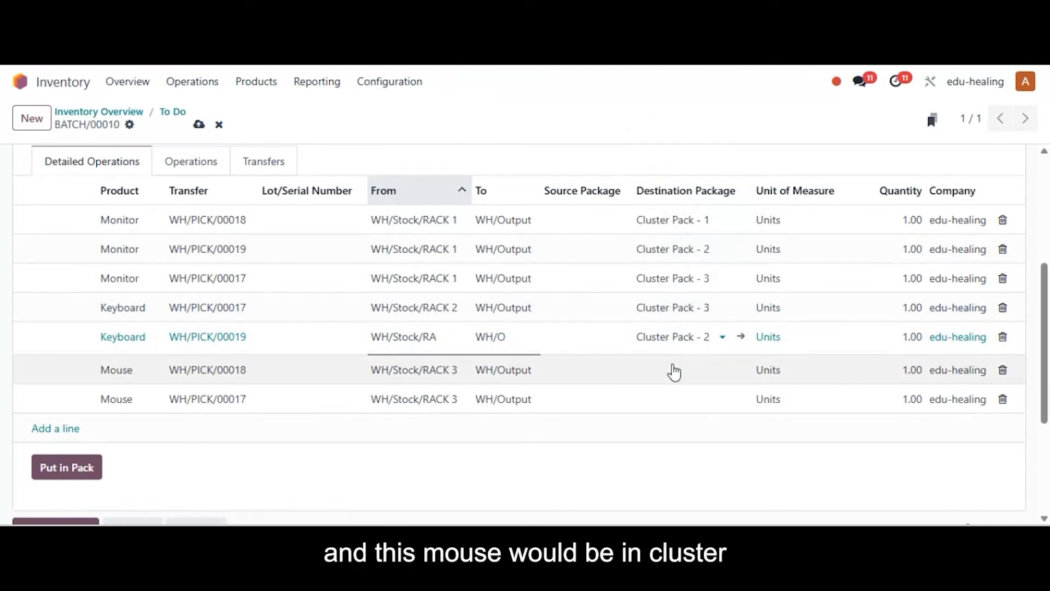
Set the Mouse lines' destination packages to Cluster Pack - 1 for WH/PICK/00018 and Cluster Pack - 3 for WH/PICK/00017.
click(674, 371)
click(673, 365)
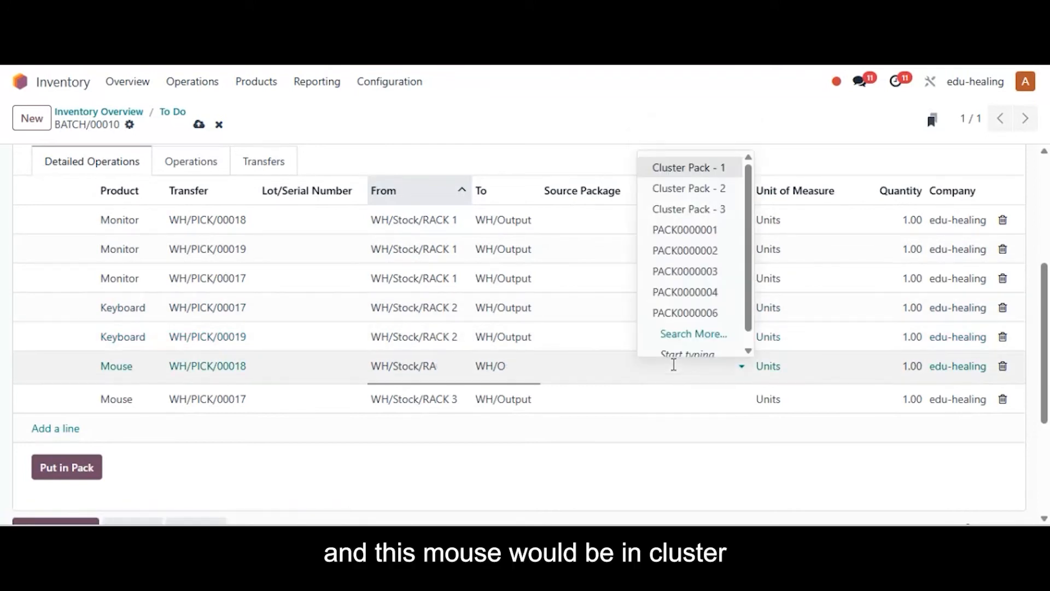
click(694, 174)
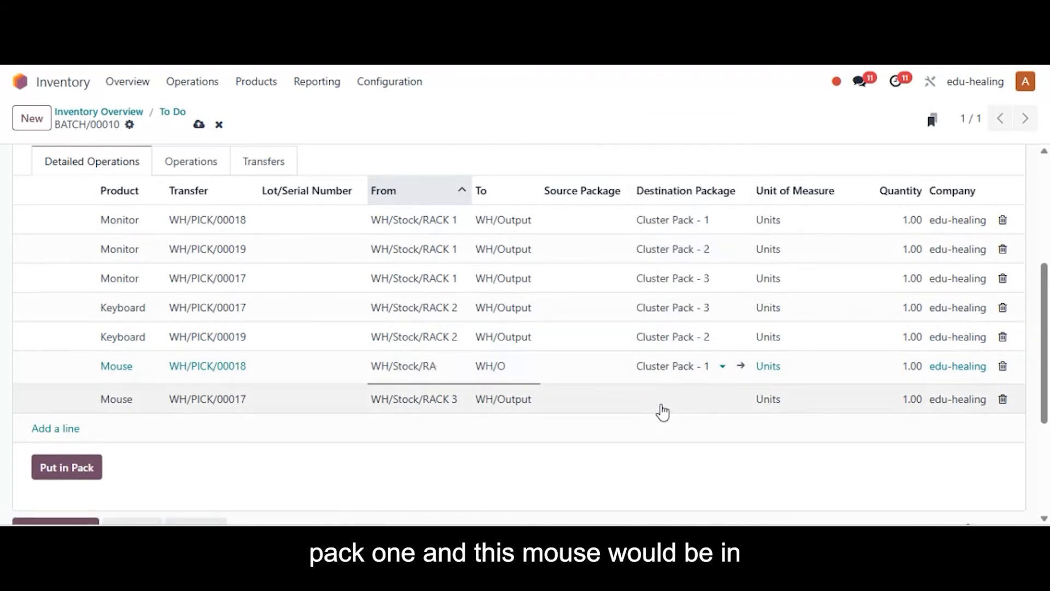
click(665, 409)
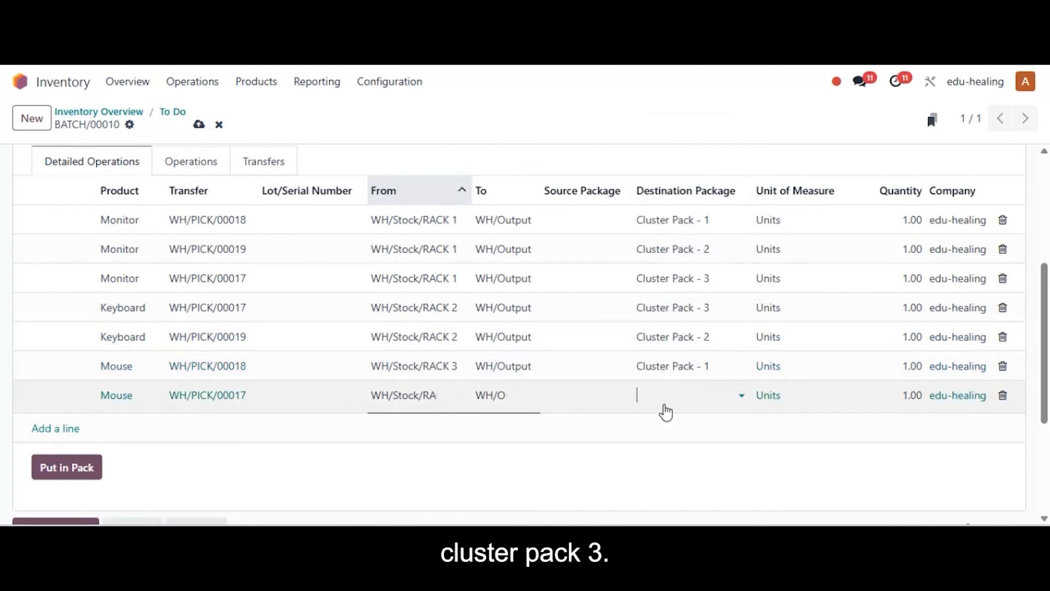
click(664, 395)
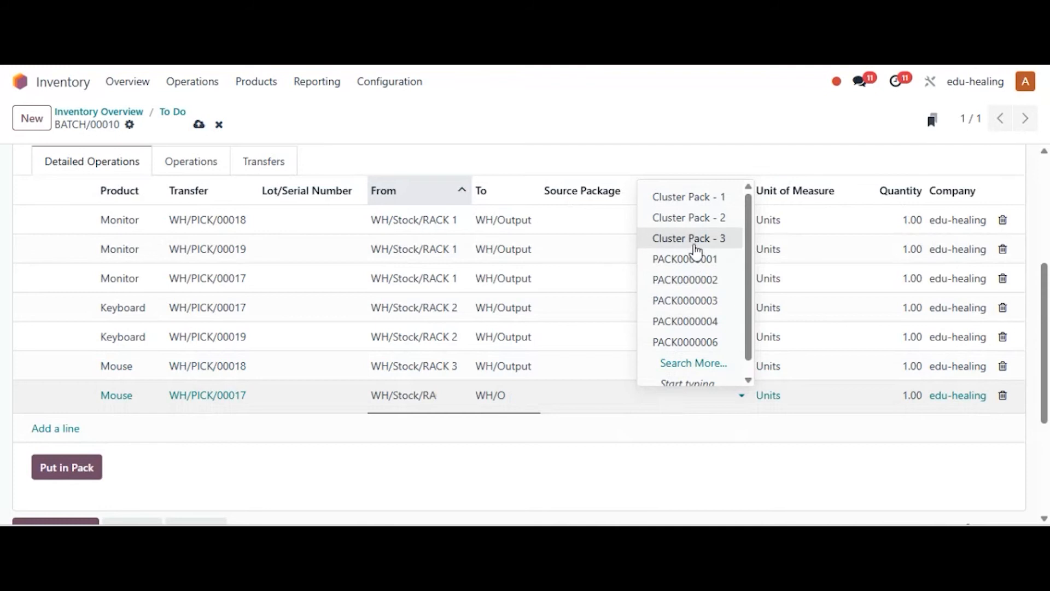
click(691, 239)
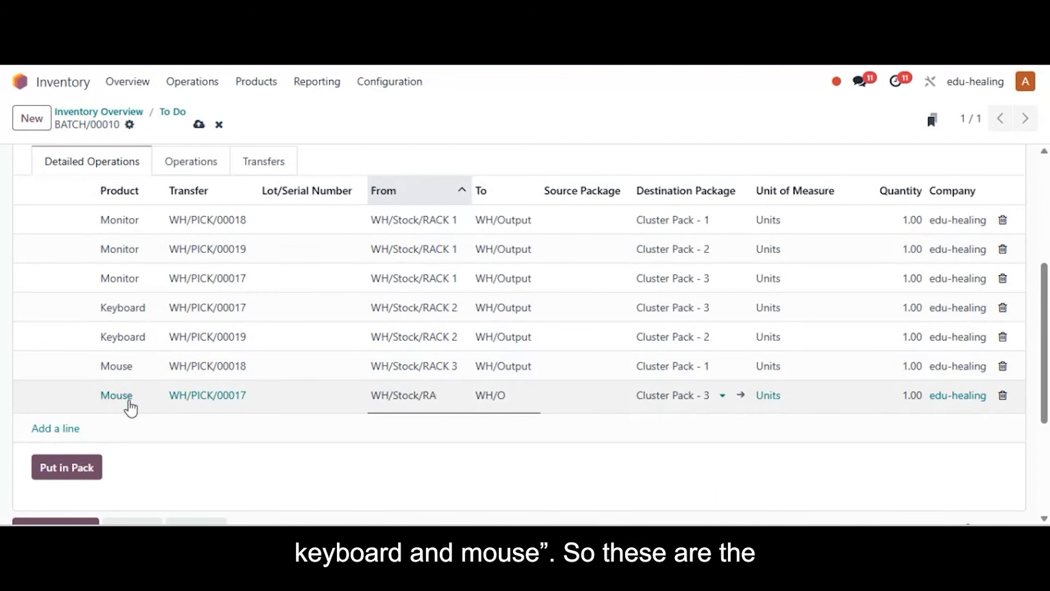
Save the destination package assignments and validate the batch transfer.
click(439, 487)
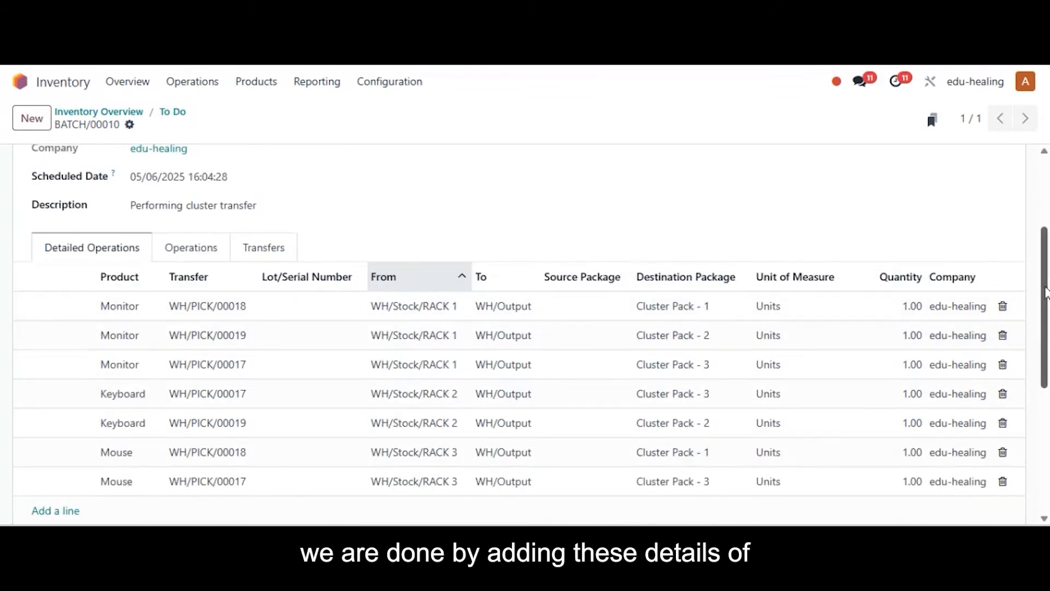
scroll(1046, 291, up, 3)
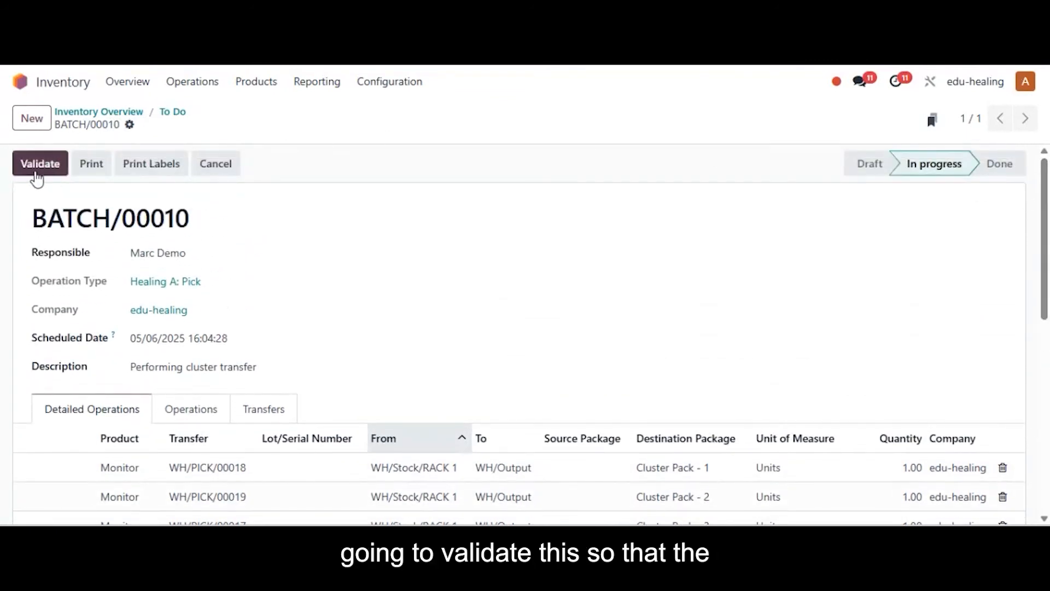
click(36, 173)
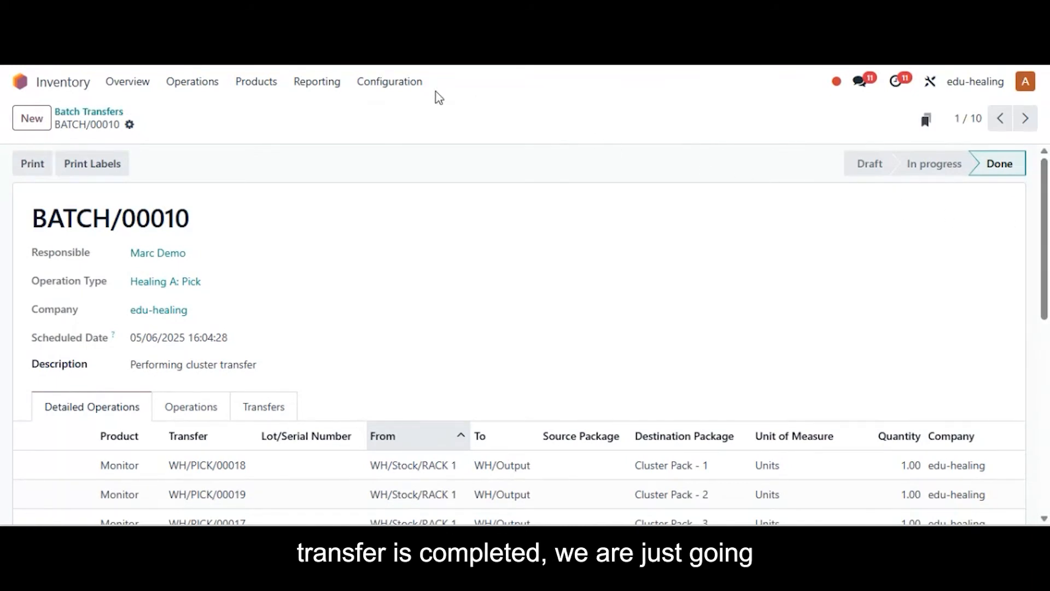
Switch to the Sales app, open delivery WH/OUT/00026 of the Monitor, Keyboard and Mouse sales order, and put its products in a pack.
click(21, 83)
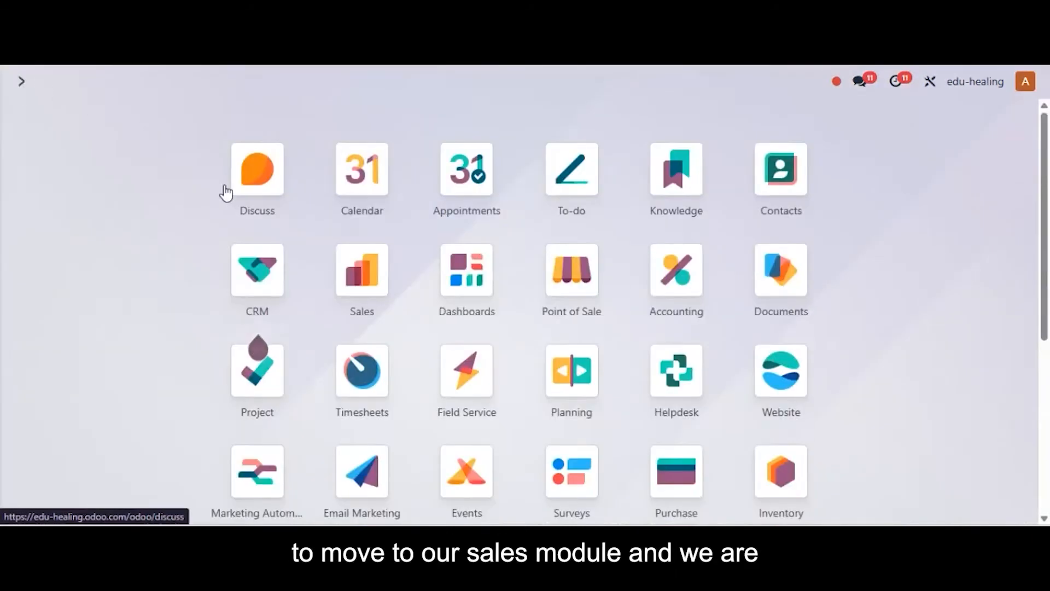
click(361, 272)
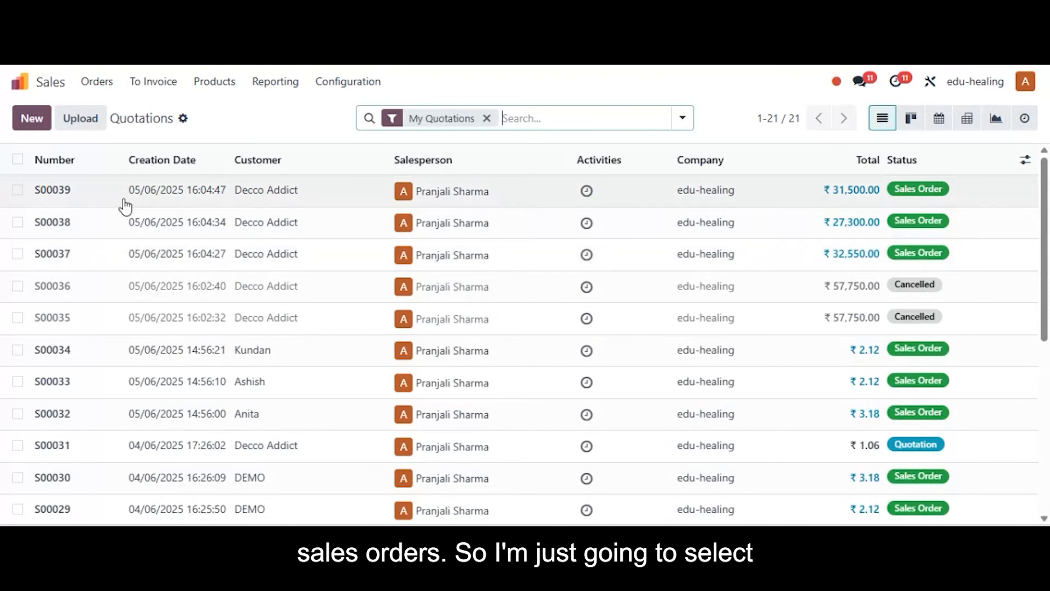
click(141, 261)
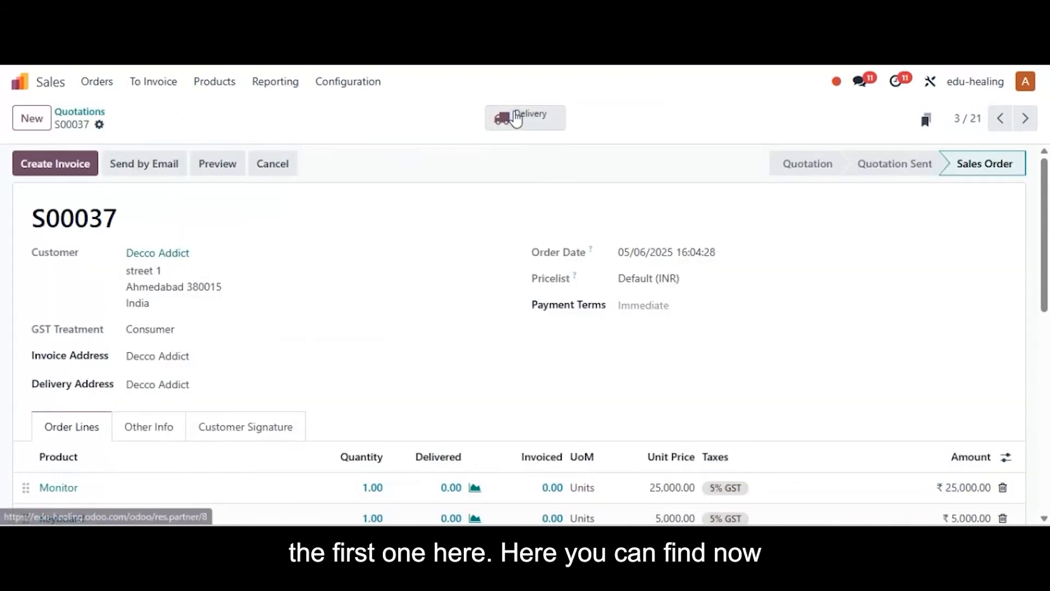
click(538, 130)
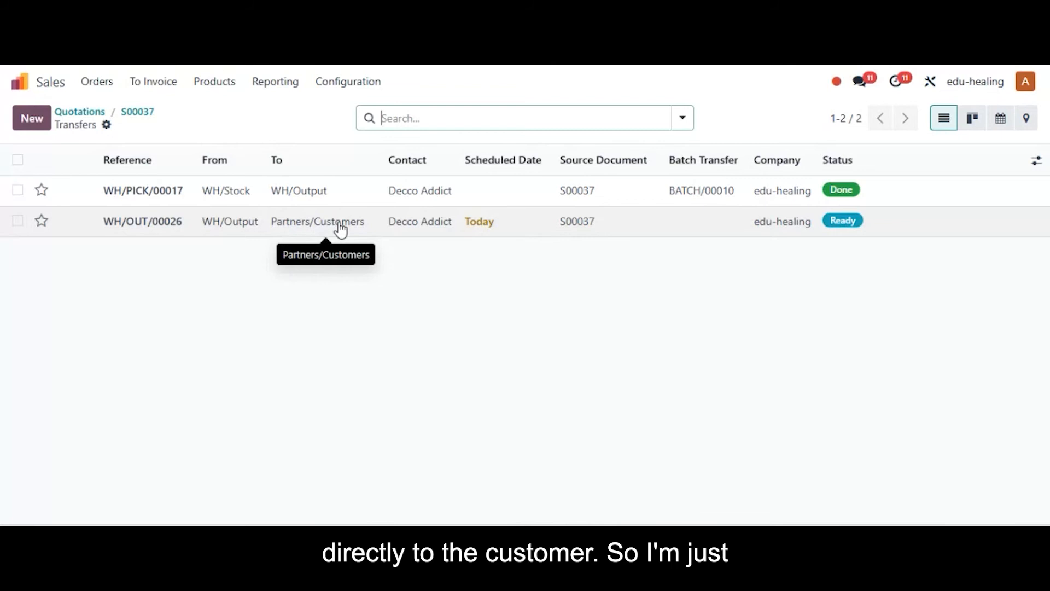
click(512, 230)
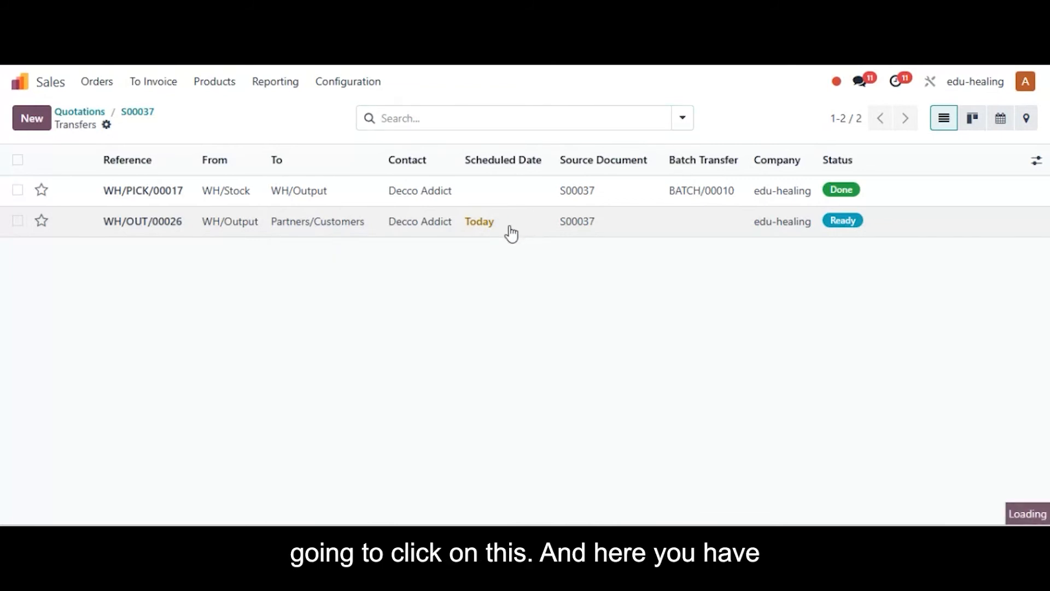
scroll(1028, 273, down, 4)
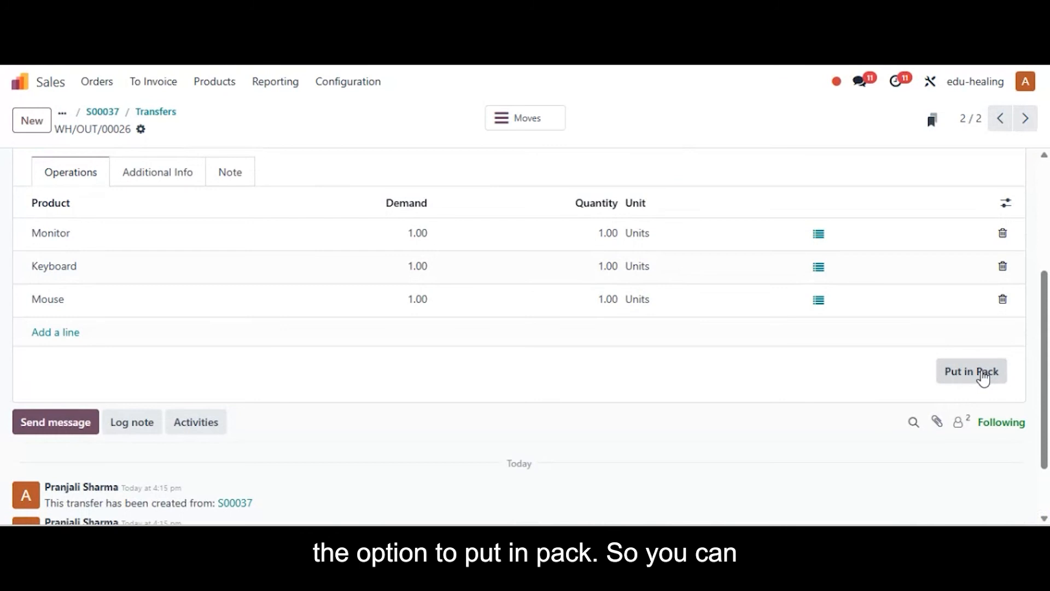
click(983, 378)
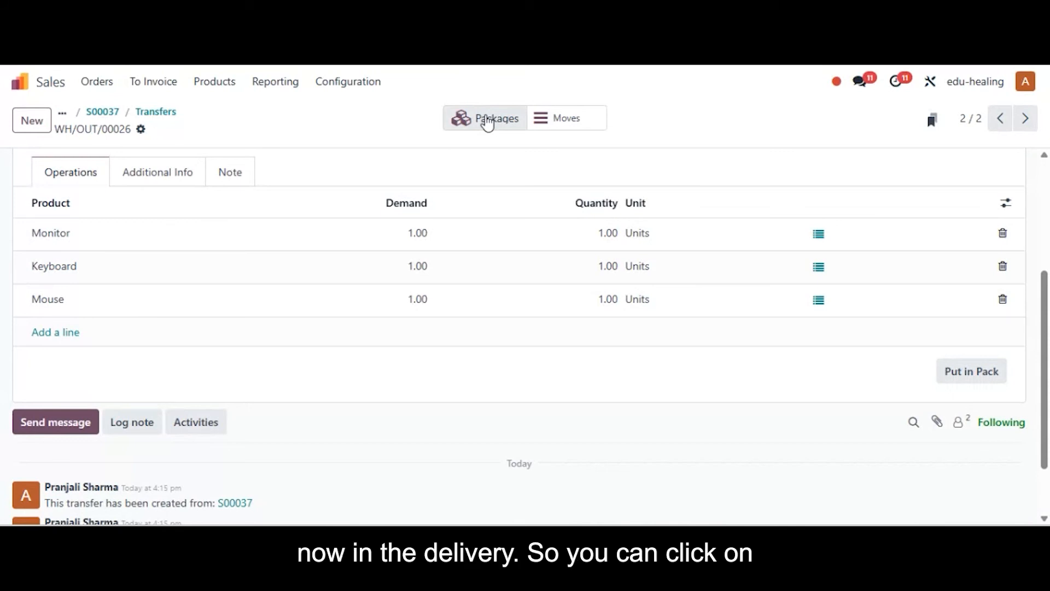
Inspect the delivery's package and its package transfers, and validate delivery WH/OUT/00026.
click(488, 122)
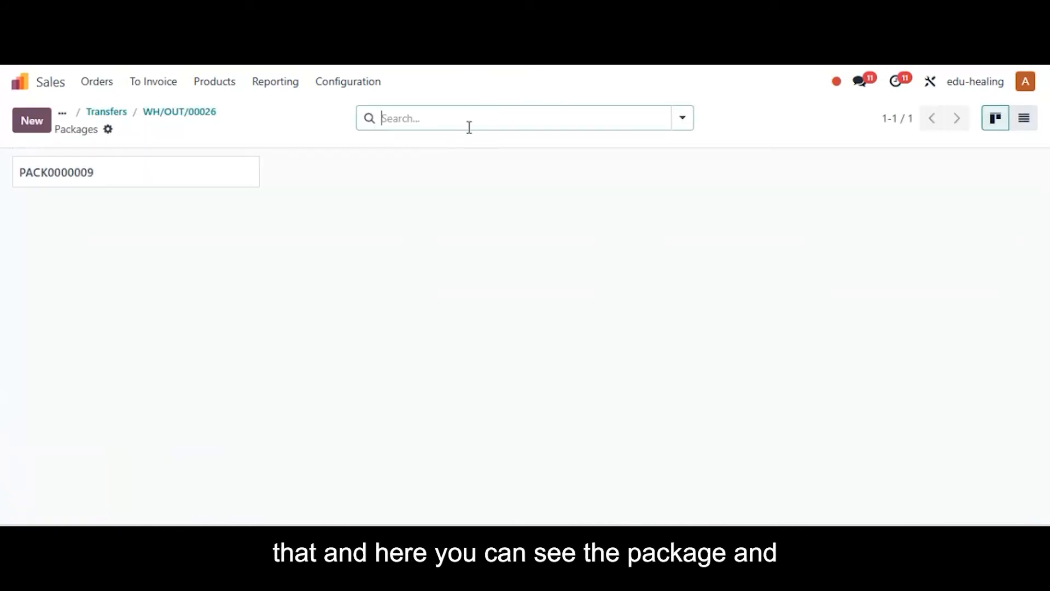
click(181, 177)
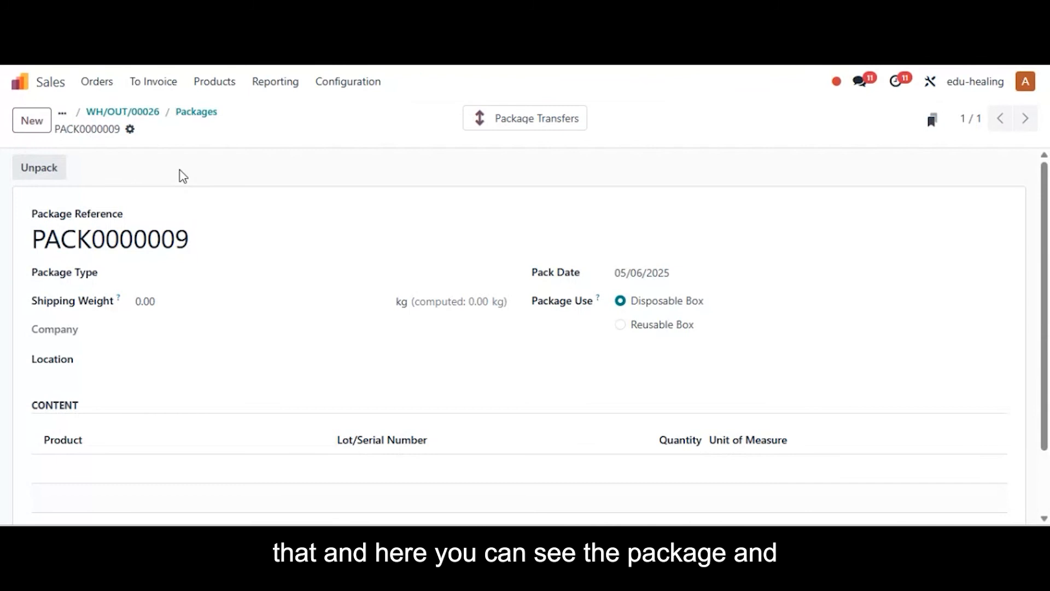
click(541, 124)
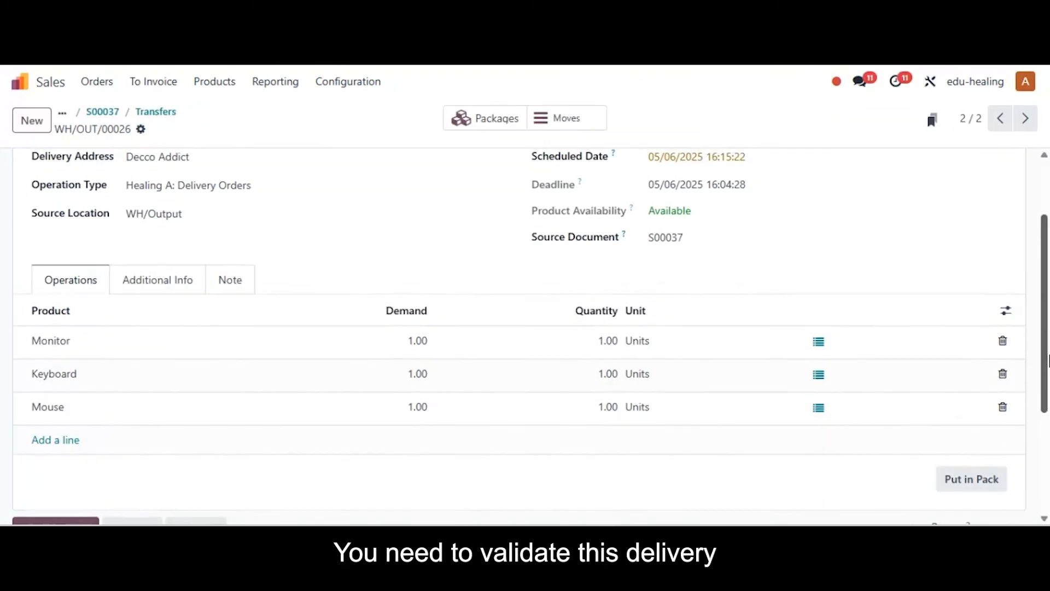
scroll(219, 328, up, 2)
click(30, 174)
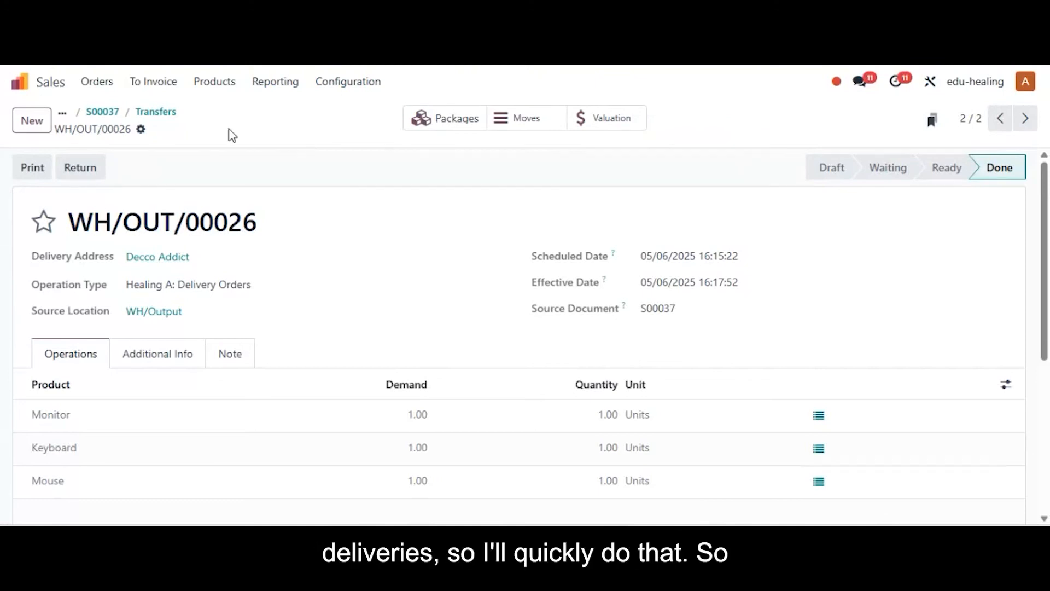
Return to the quotations, open delivery WH/OUT/00027 of the Monitor and Mouse sales order, and put its products in a pack.
click(62, 113)
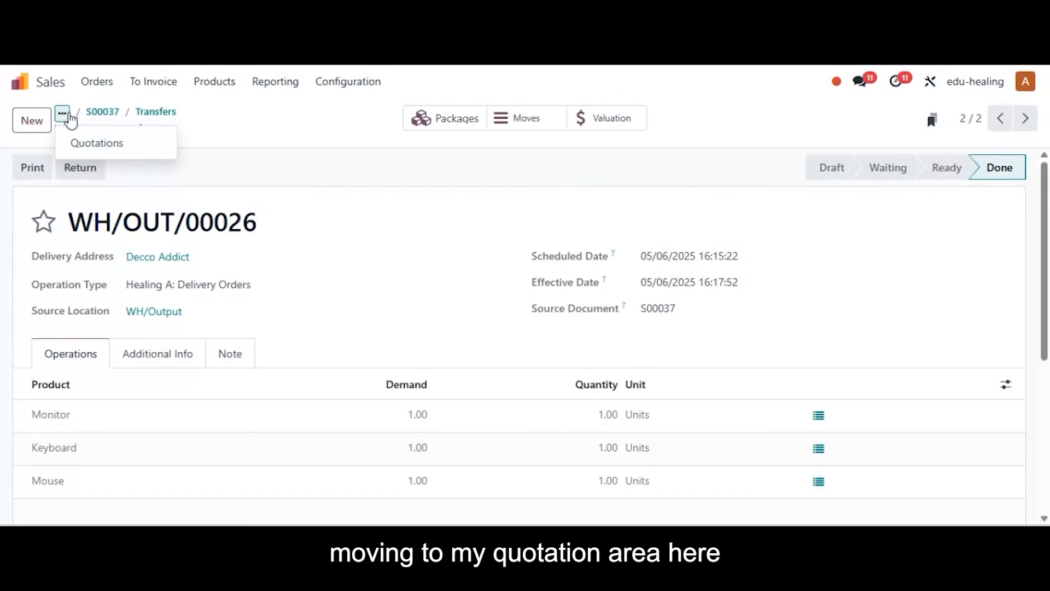
click(110, 143)
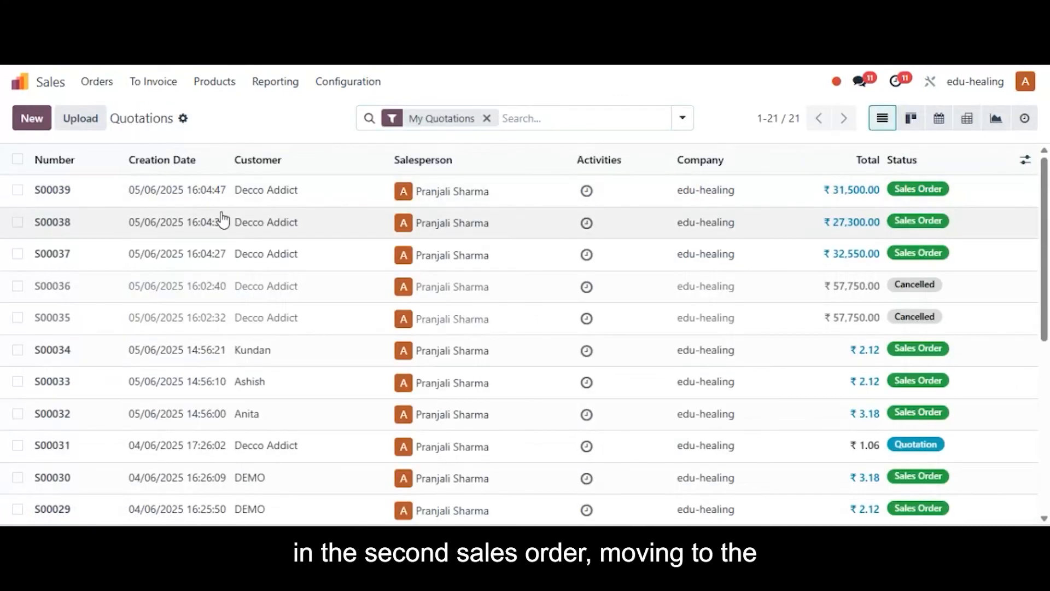
click(202, 220)
click(504, 124)
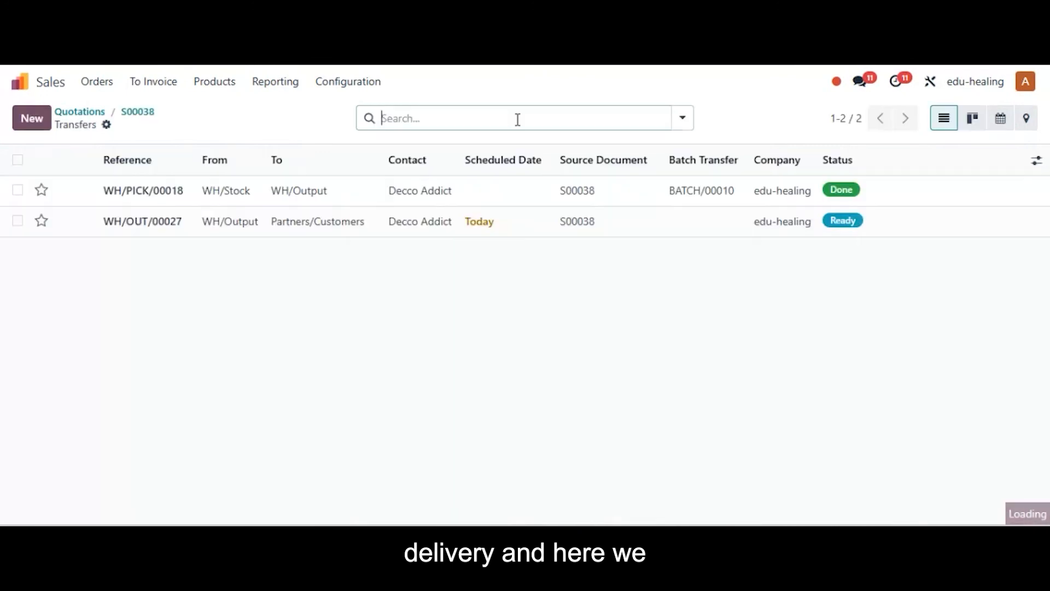
click(418, 229)
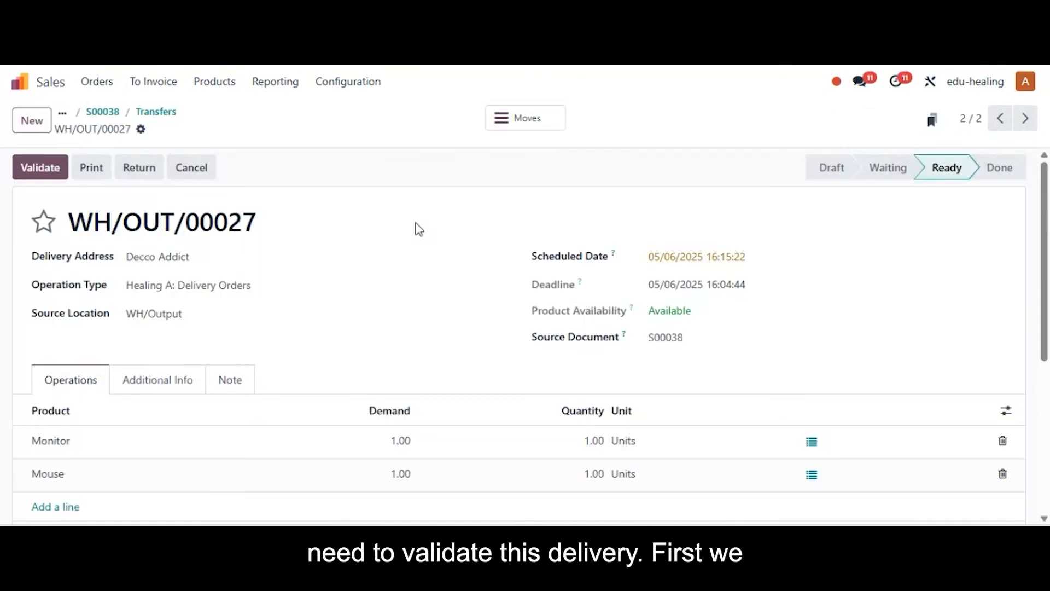
scroll(418, 229, down, 5)
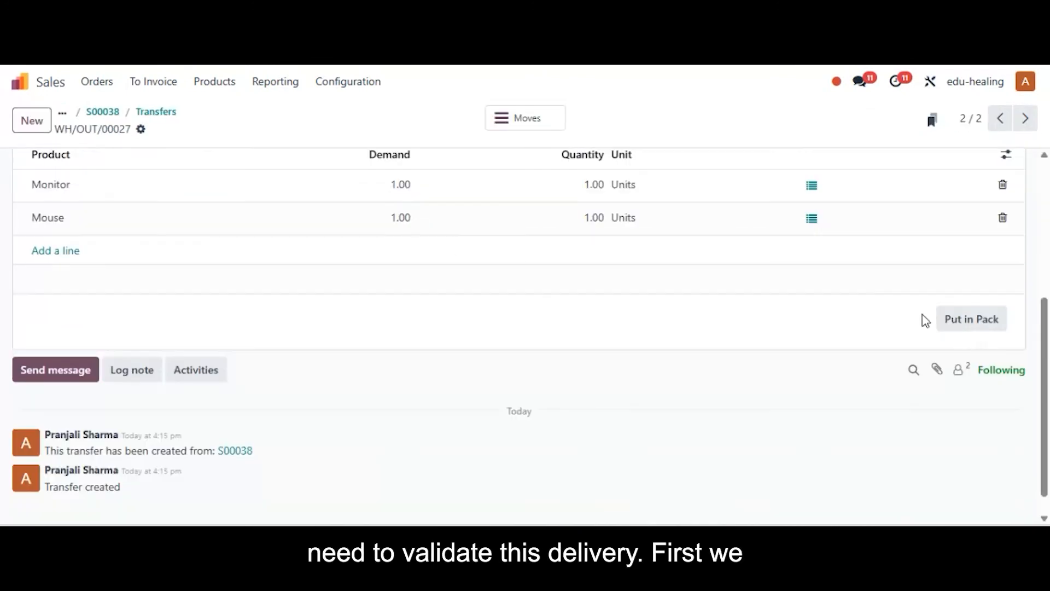
click(957, 323)
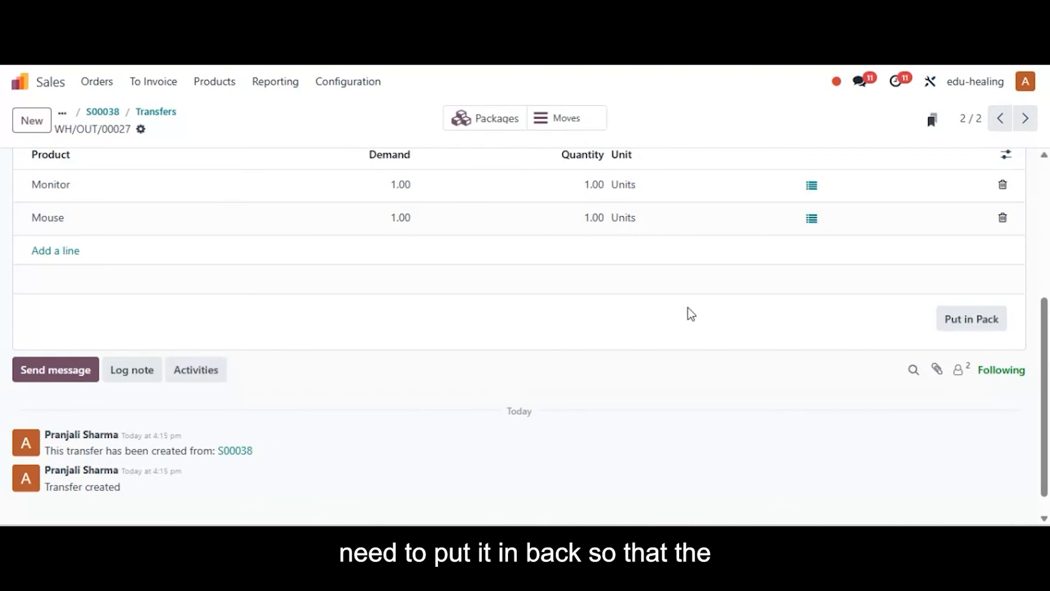
scroll(575, 298, up, 5)
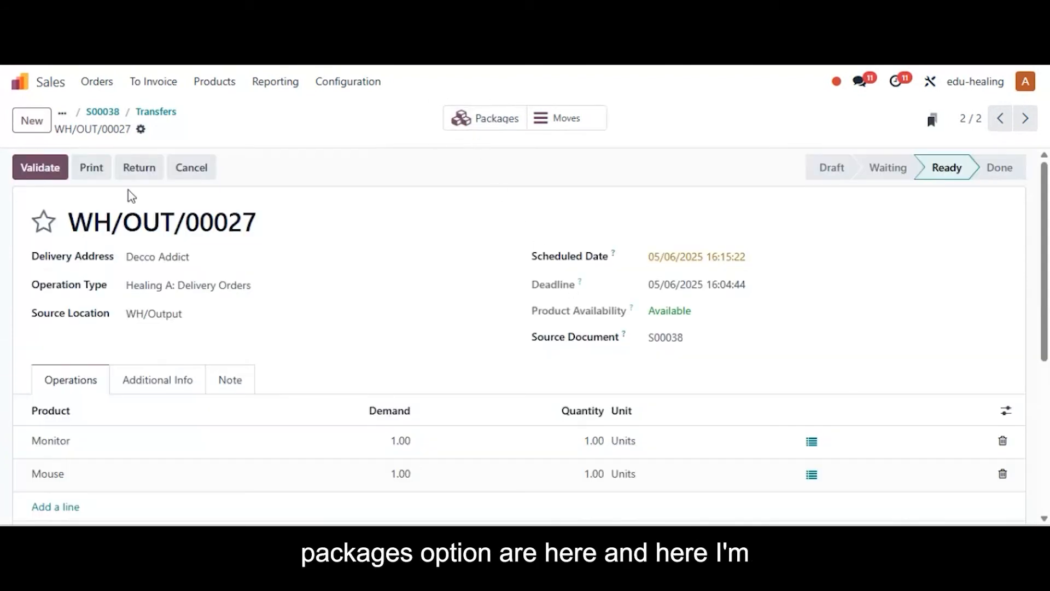
Validate delivery WH/OUT/00027 and open delivery WH/OUT/00028 of the Monitor and Keyboard sales order.
click(42, 170)
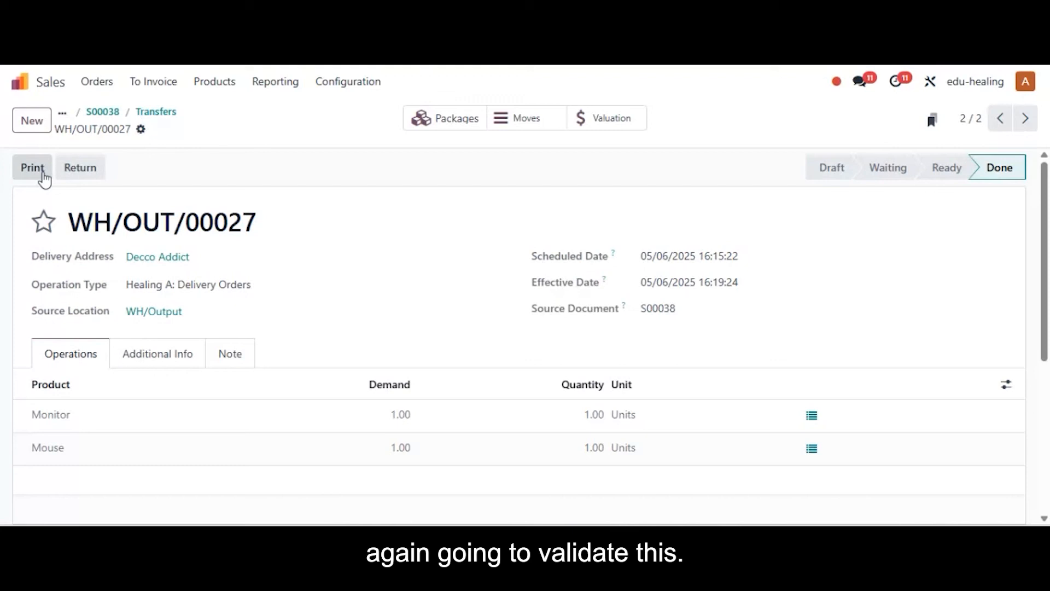
click(103, 112)
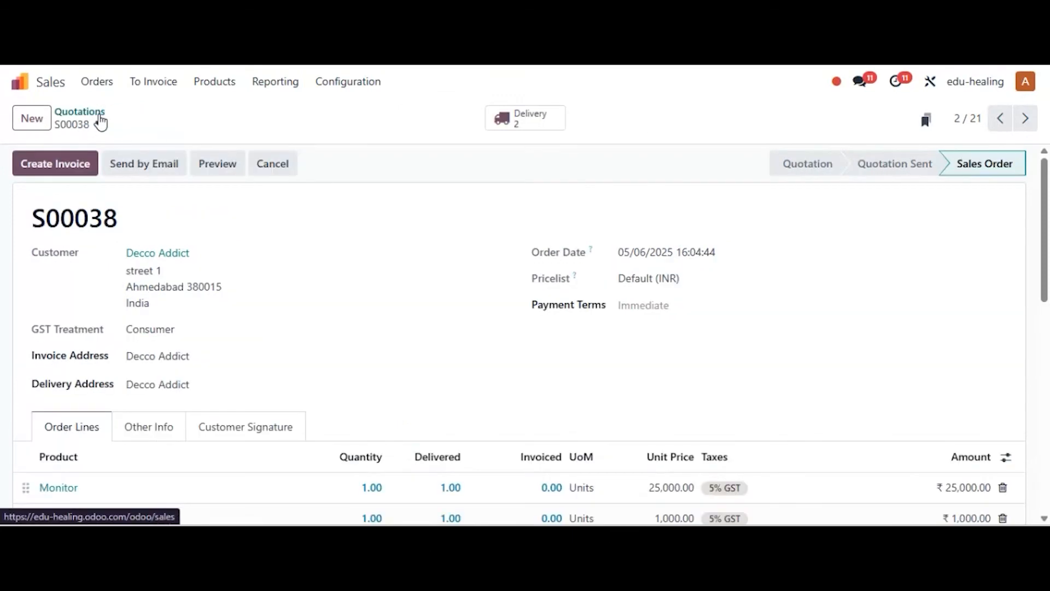
click(77, 109)
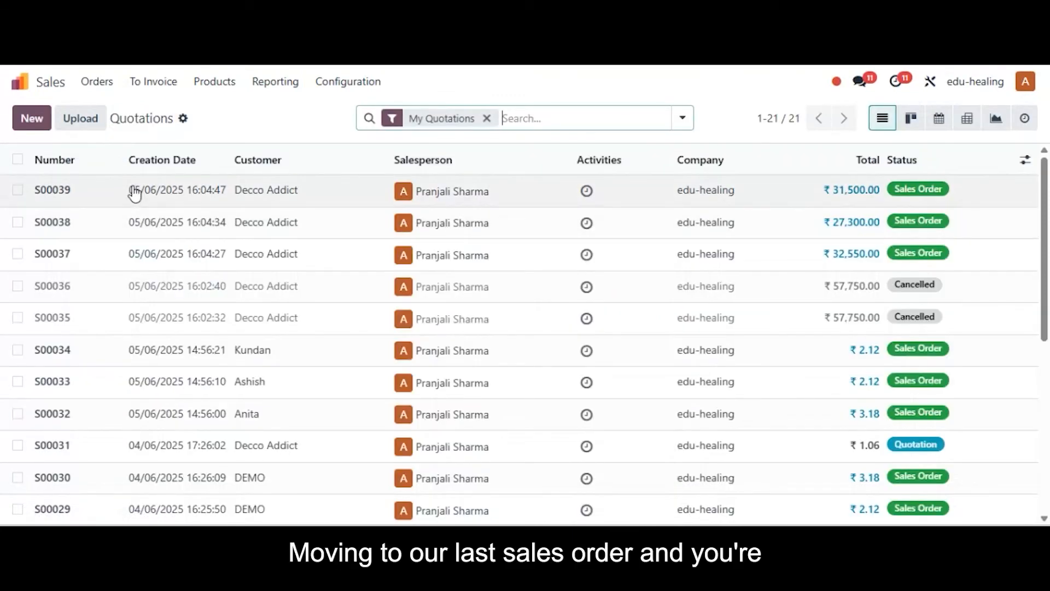
click(132, 190)
click(542, 115)
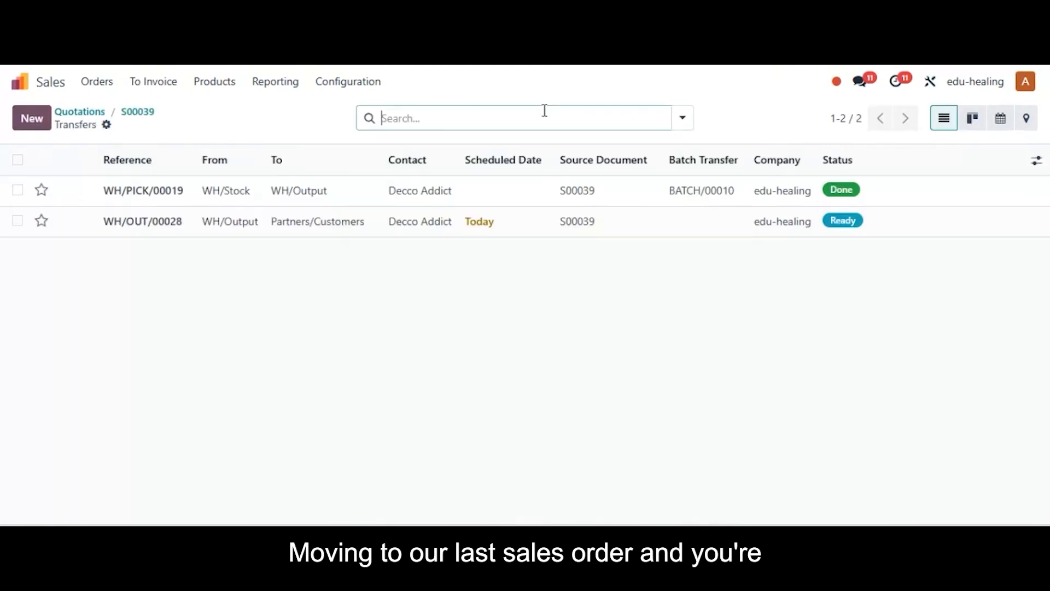
click(497, 224)
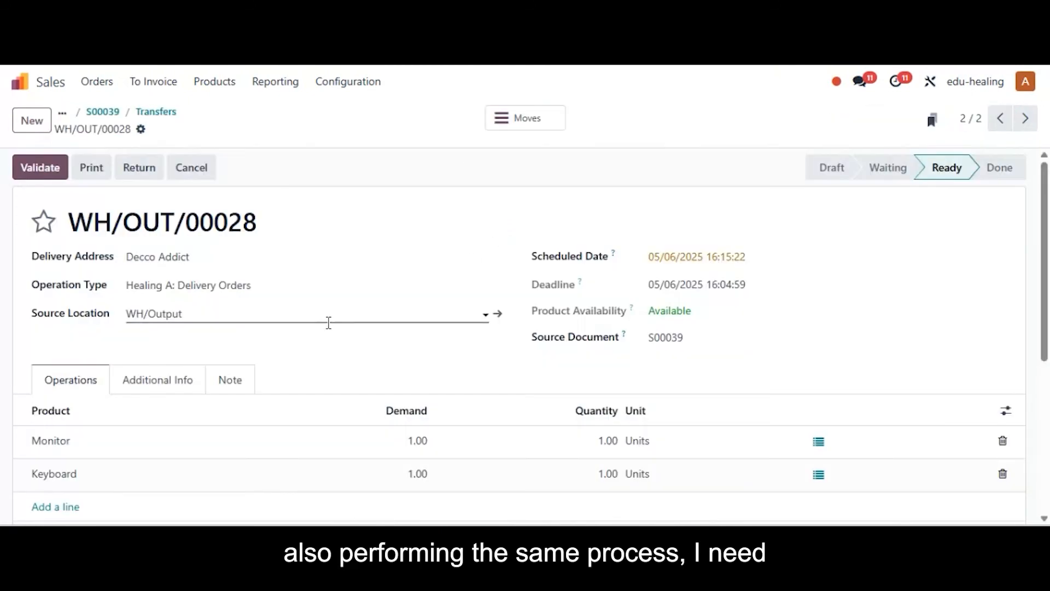
Put the Monitor and Keyboard of delivery WH/OUT/00028 in a pack and validate the delivery.
scroll(755, 370, down, 5)
click(970, 320)
scroll(323, 295, up, 5)
click(47, 167)
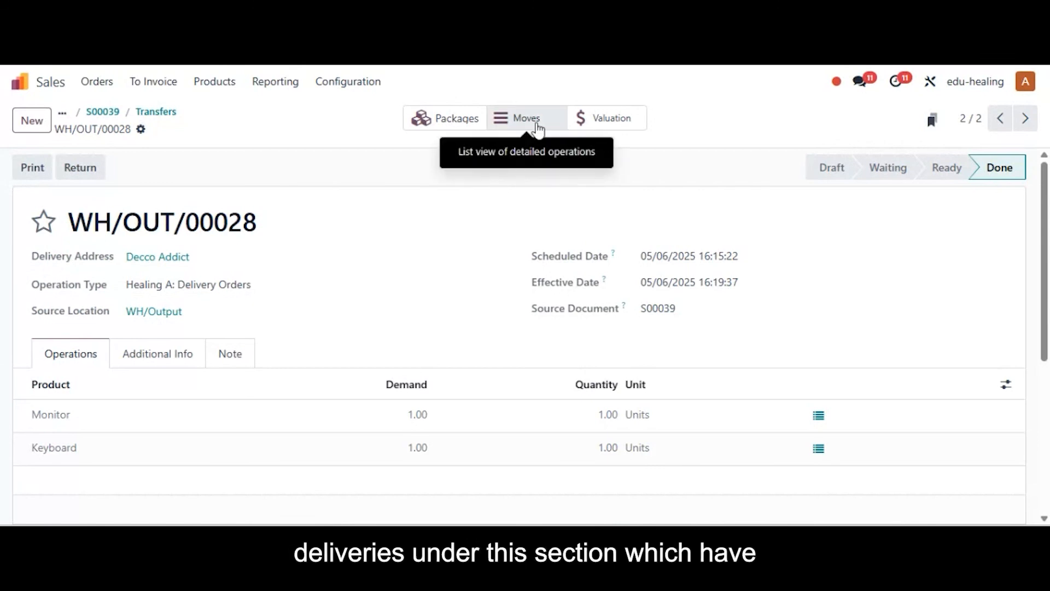
Review the detailed operations of delivery WH/OUT/00028, and switch to the Inventory app's list of packages.
click(537, 127)
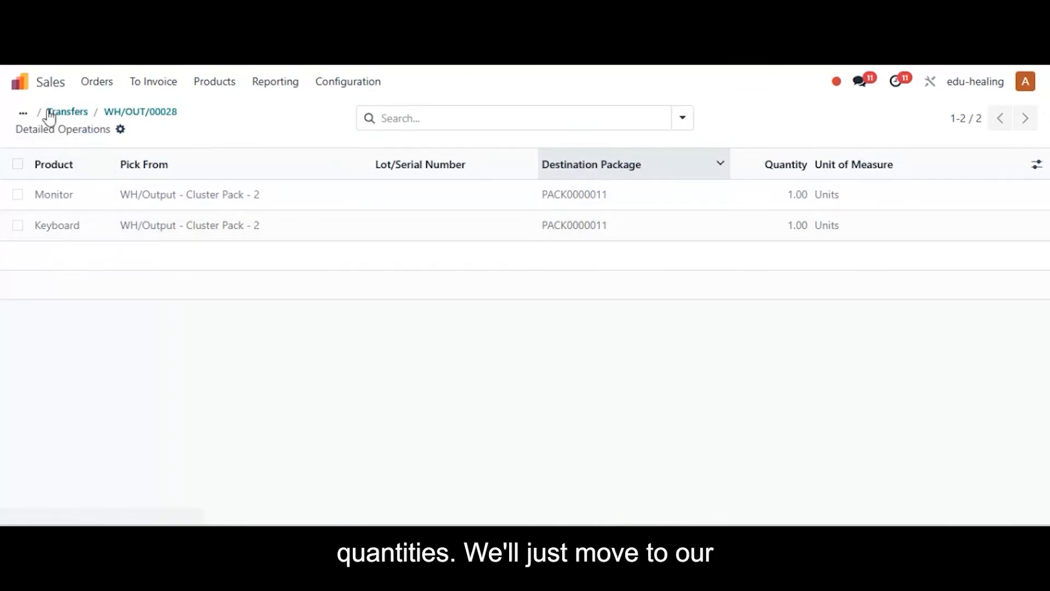
click(20, 85)
text(inv)
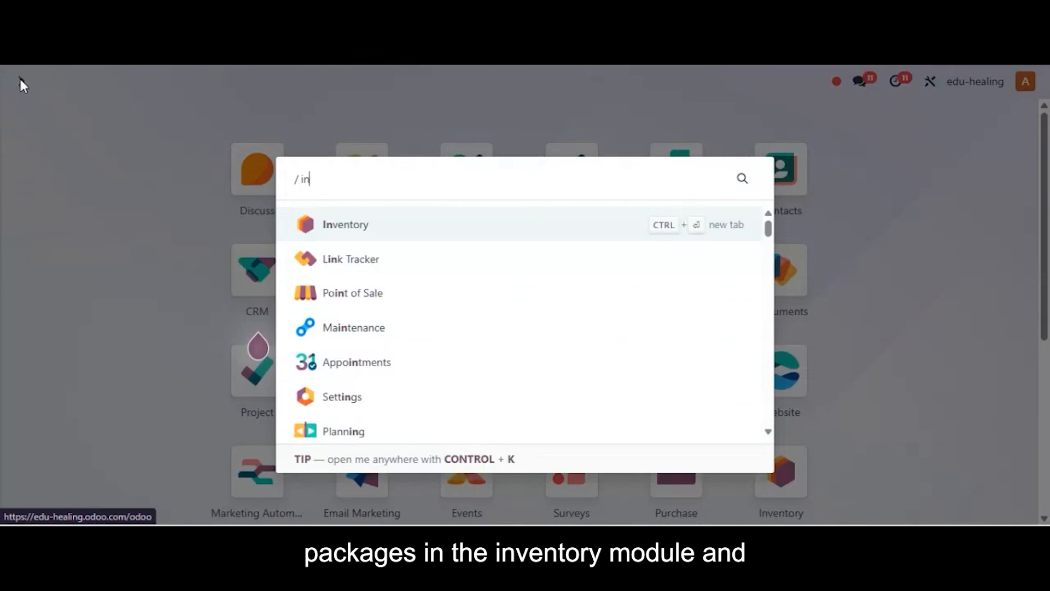
key(Return)
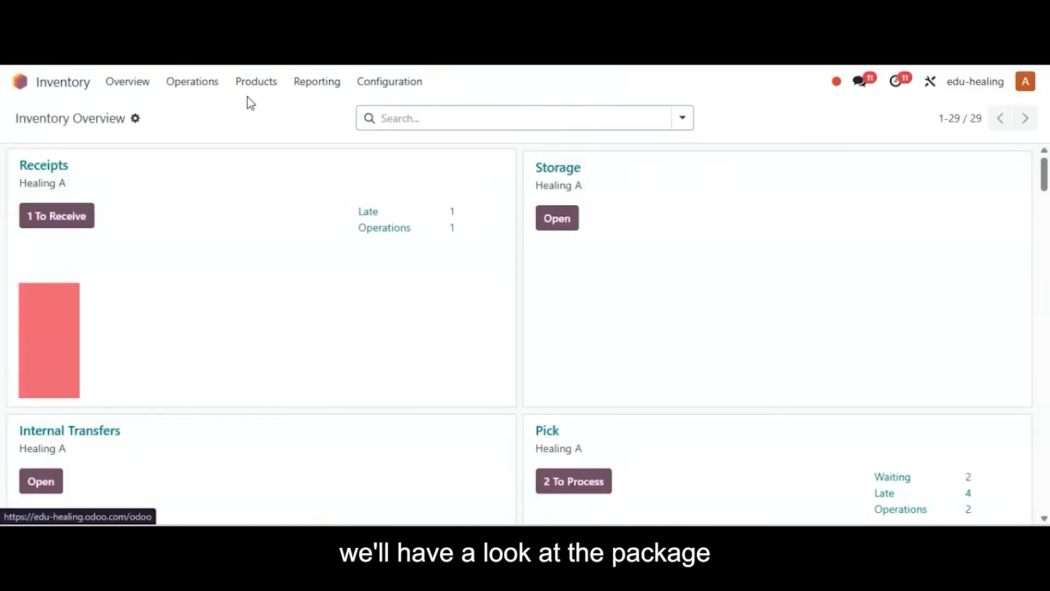
click(243, 83)
click(274, 170)
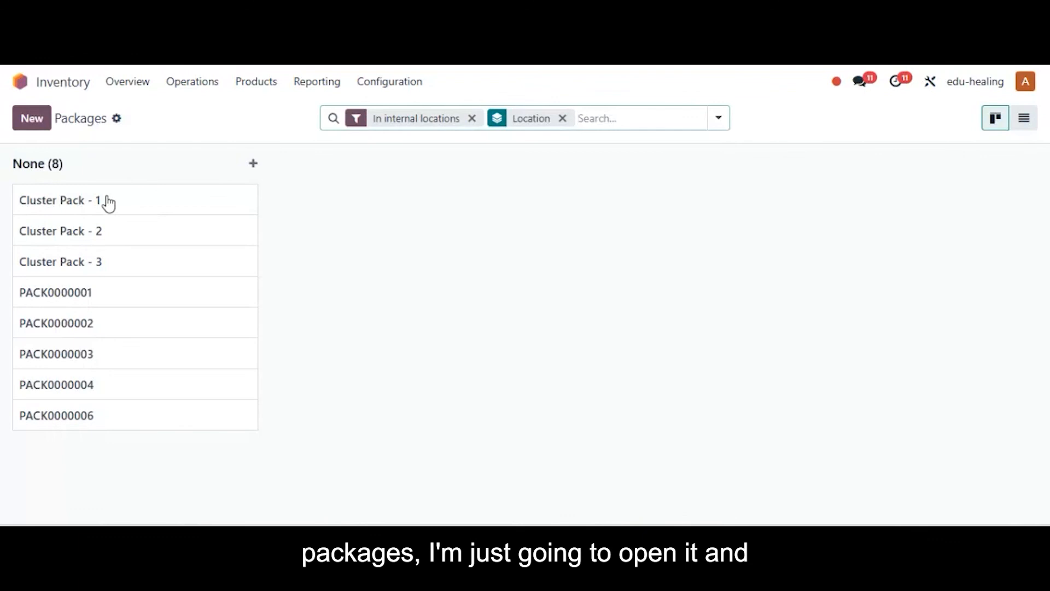
Examine the package transfers of Cluster Pack - 1, and view the records of Cluster Pack - 2 and Cluster Pack - 3.
click(109, 204)
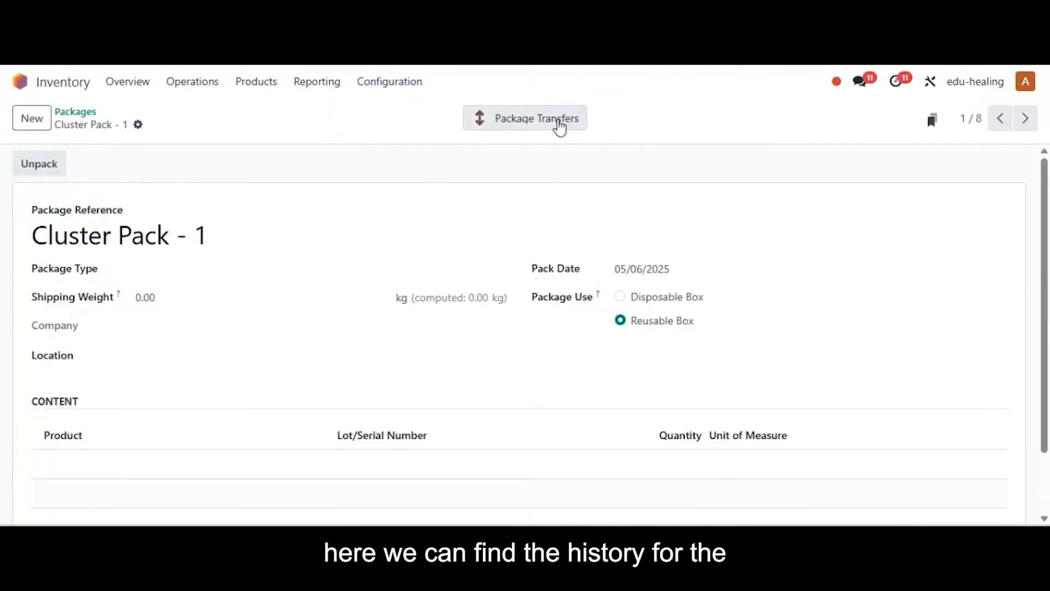
click(559, 126)
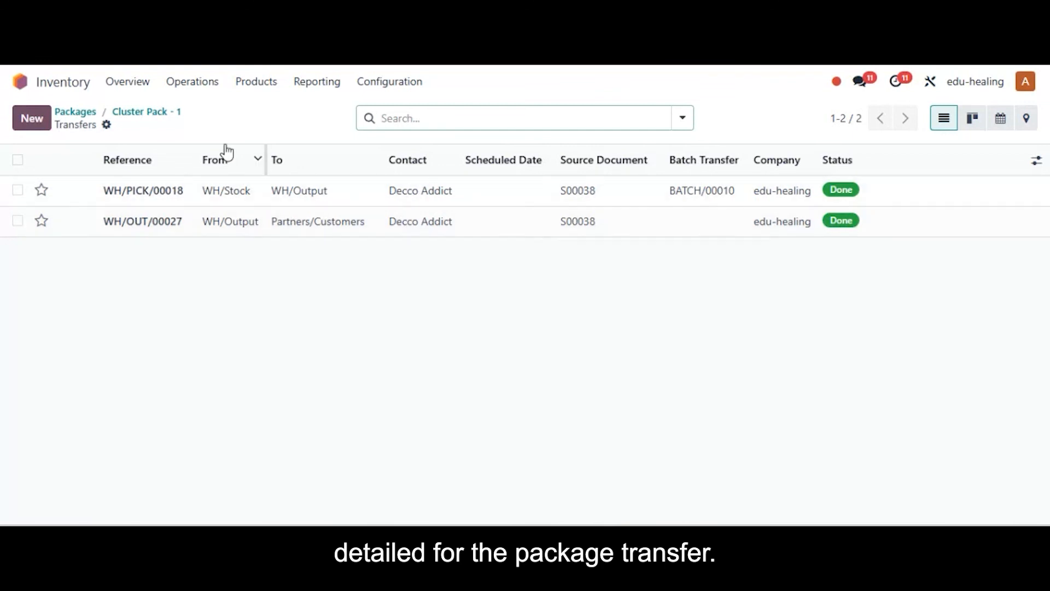
click(140, 113)
click(1025, 119)
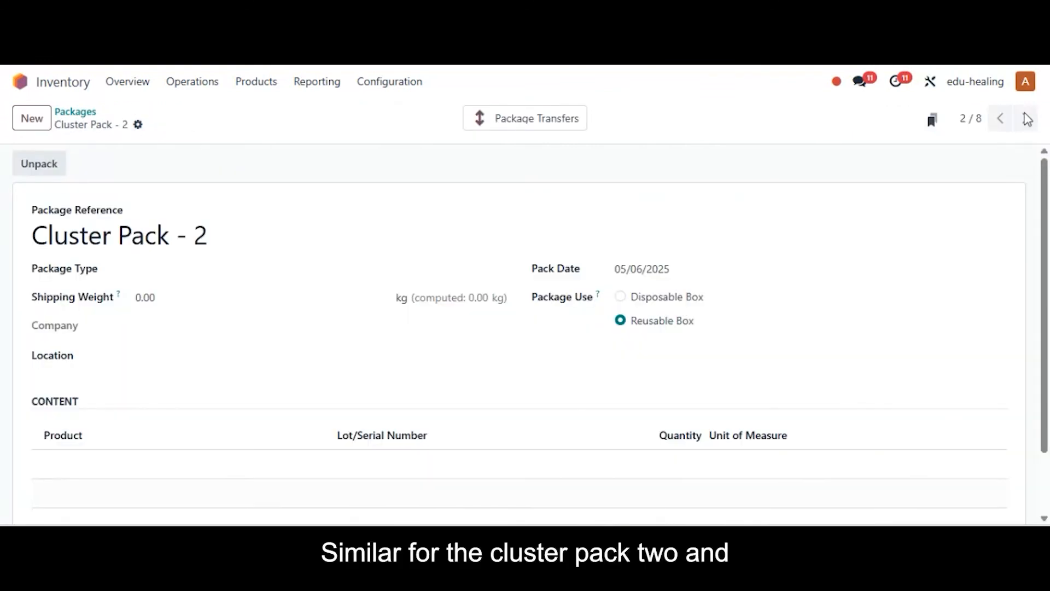
click(1027, 119)
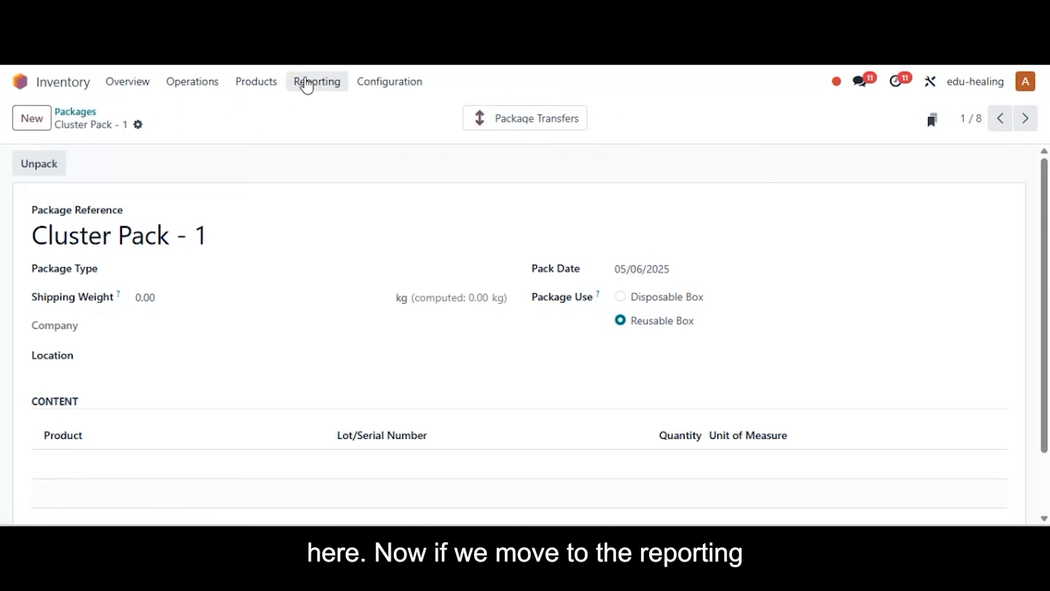
Open the Moves History report and examine the completed pick and delivery moves.
click(307, 83)
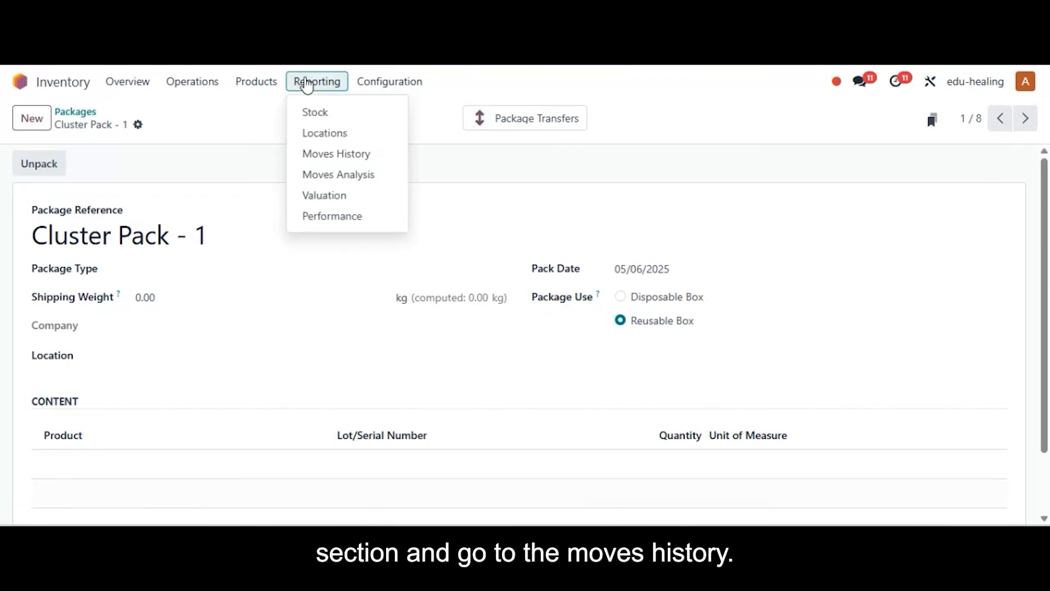
click(330, 156)
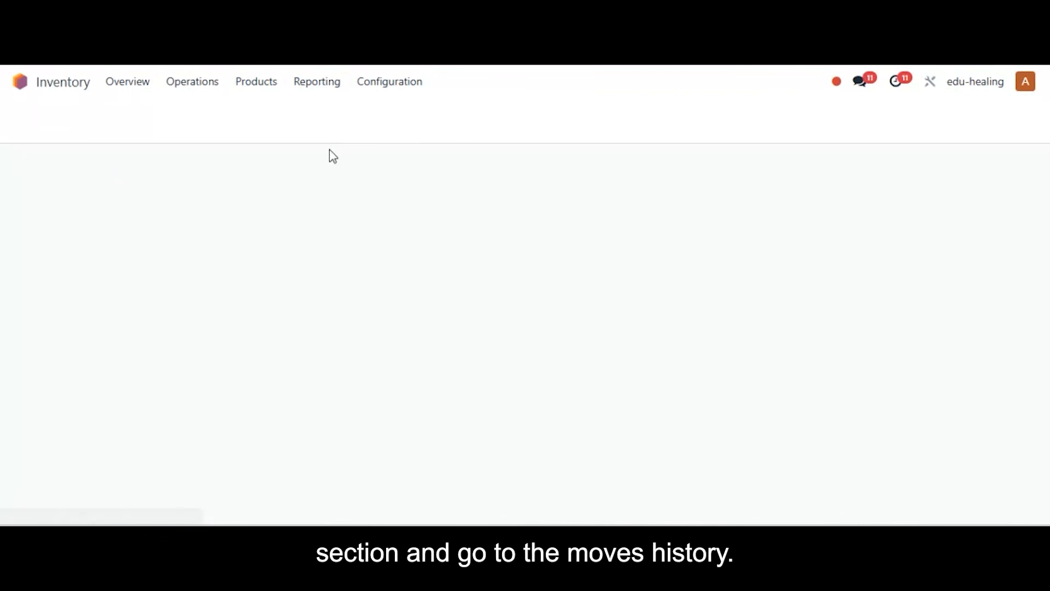
drag(1045, 197, 1045, 206)
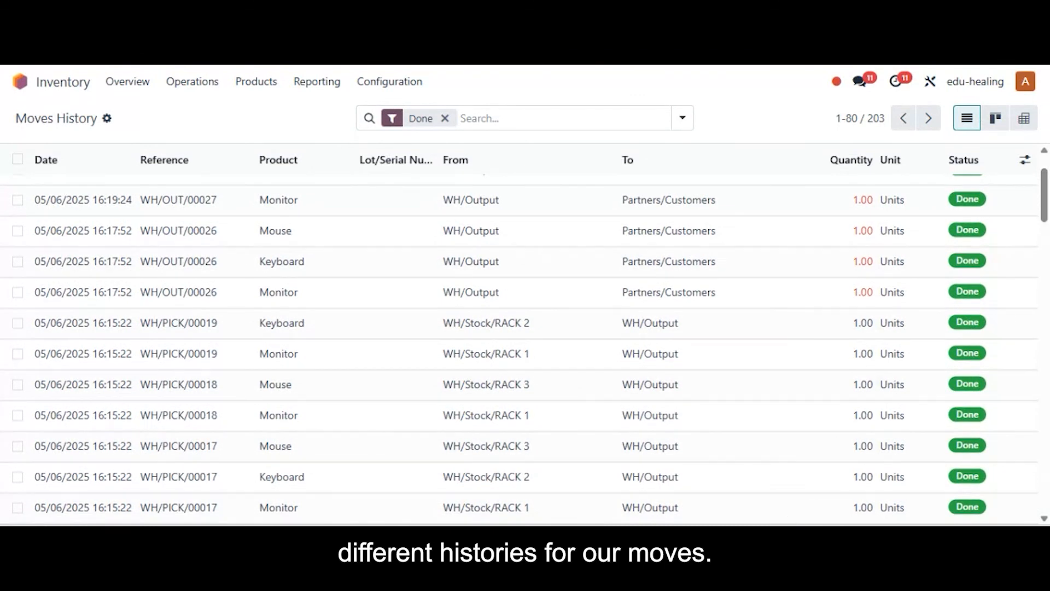